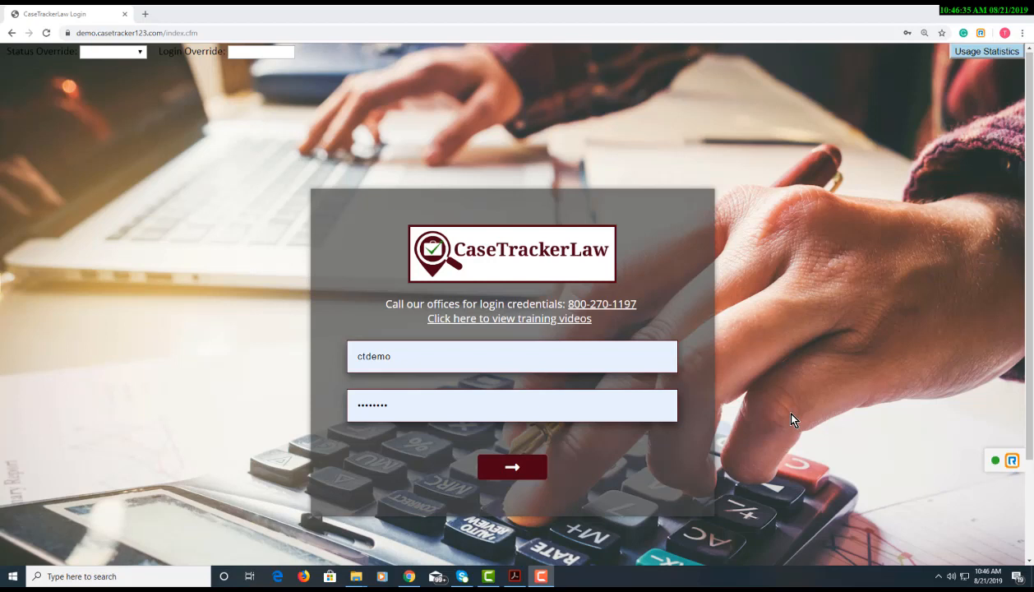
Bring up test_wizard.pdf in Acrobat and type 'test' into the plaintiff's name field
{"action": "left_click", "coordinate": [514, 577]}
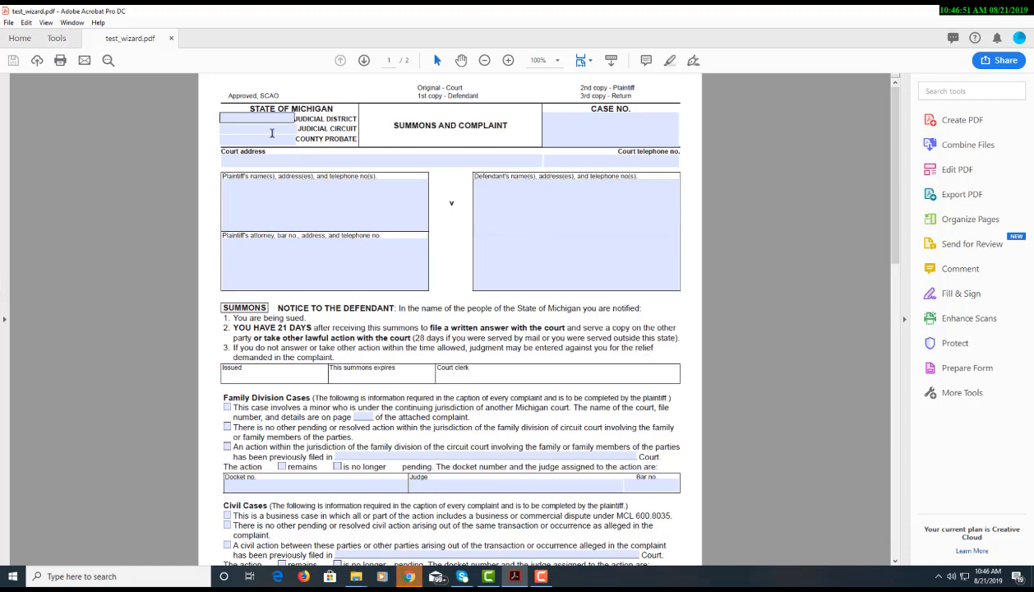
{"action": "left_click", "coordinate": [271, 119]}
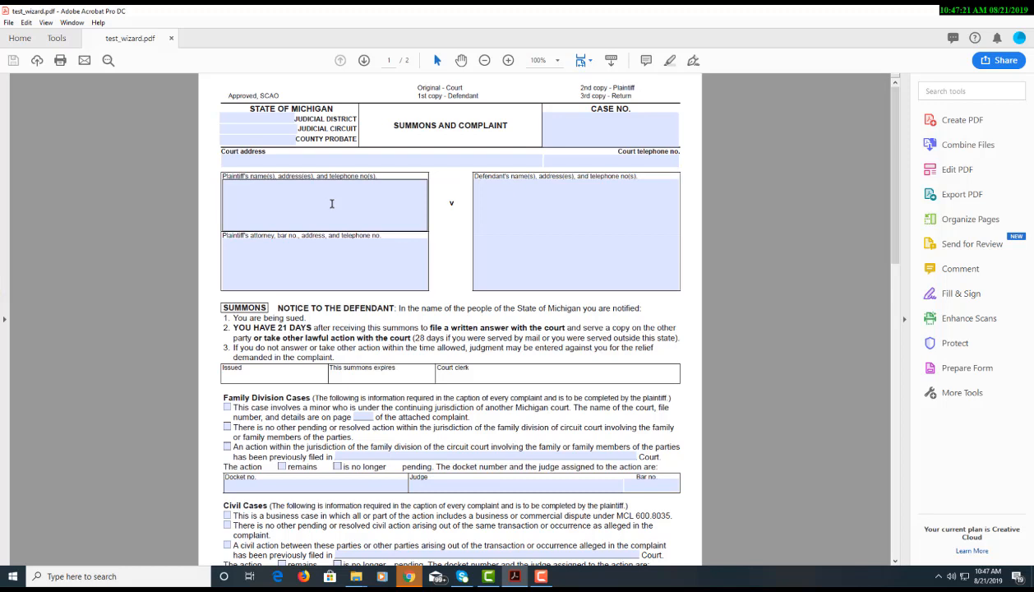
{"action": "left_click", "coordinate": [332, 204]}
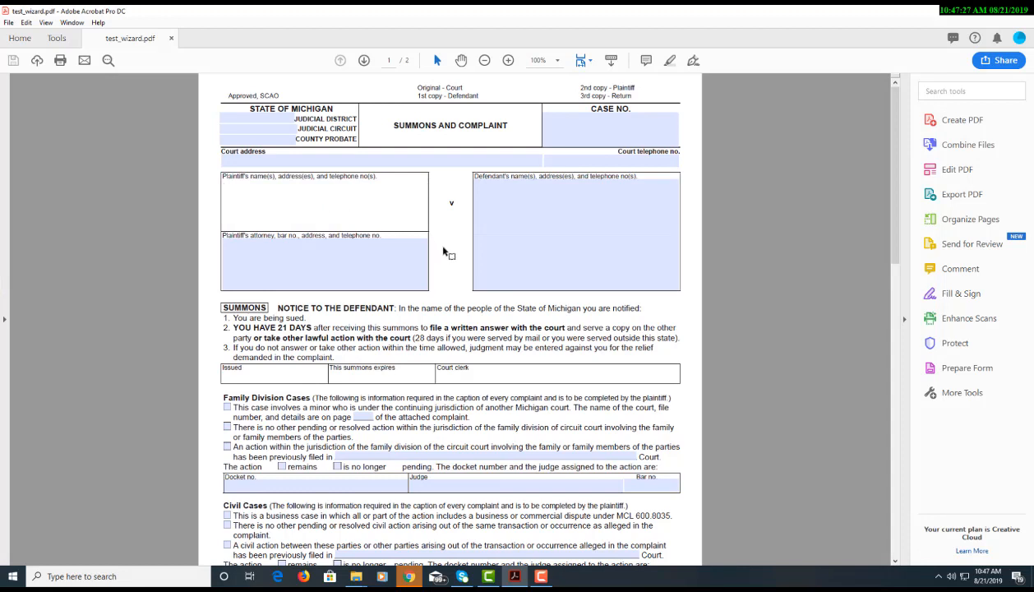
{"action": "type", "text": "test"}
Clear the test text from the plaintiff field and enter Prepare Form editing mode
{"action": "key", "text": "ctrl+a"}
{"action": "key", "text": "BackSpace"}
{"action": "left_click", "coordinate": [447, 261]}
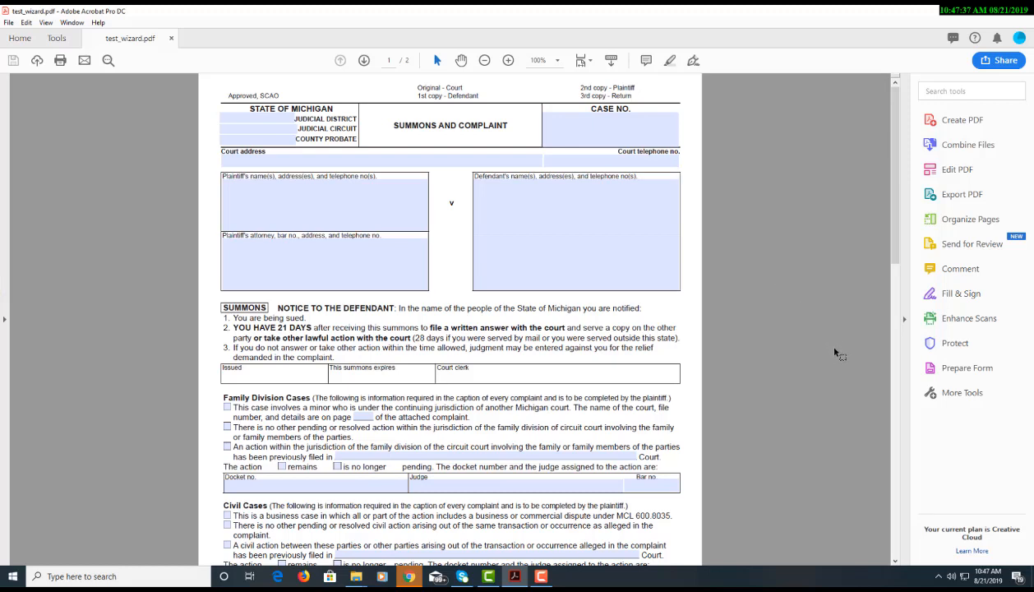
{"action": "left_click", "coordinate": [960, 371]}
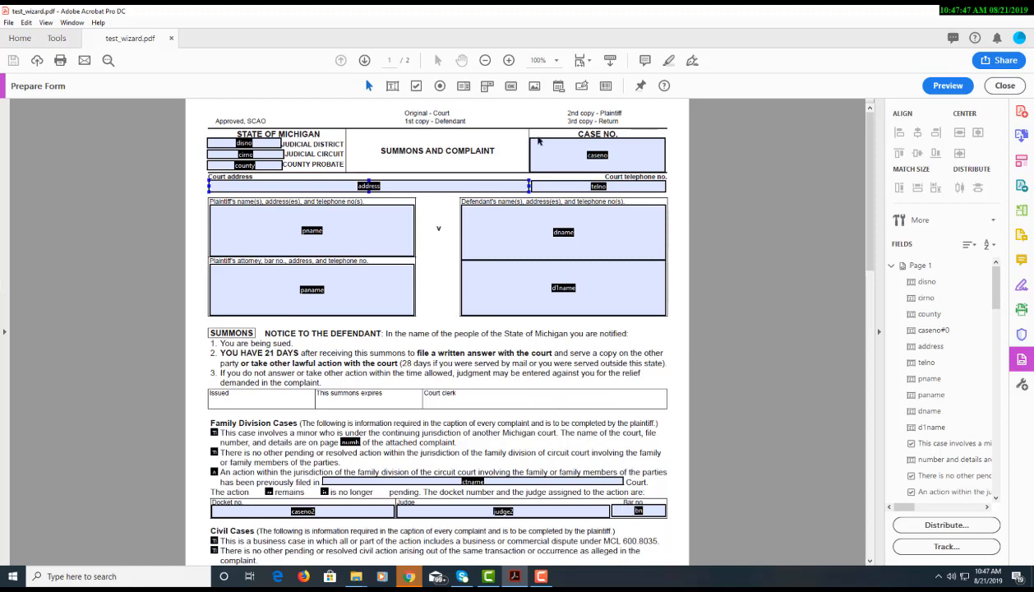
Rename the plaintiff's name field from pname to test_pname through its Properties dialog
{"action": "left_click", "coordinate": [575, 282]}
{"action": "left_click", "coordinate": [265, 153]}
{"action": "left_click", "coordinate": [310, 236]}
{"action": "left_click", "coordinate": [325, 232]}
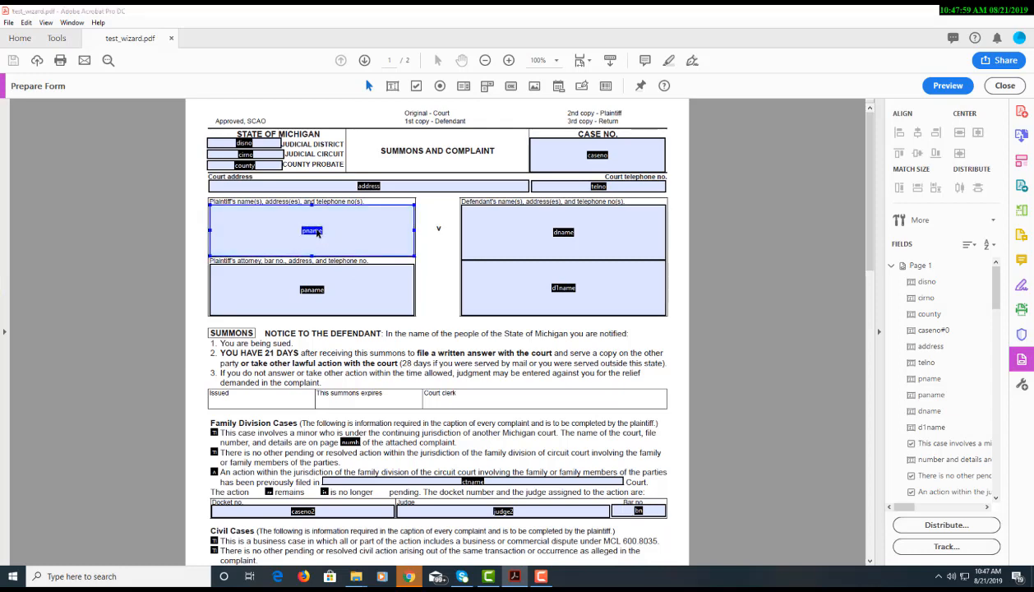
{"action": "right_click", "coordinate": [319, 233]}
{"action": "left_click", "coordinate": [381, 238]}
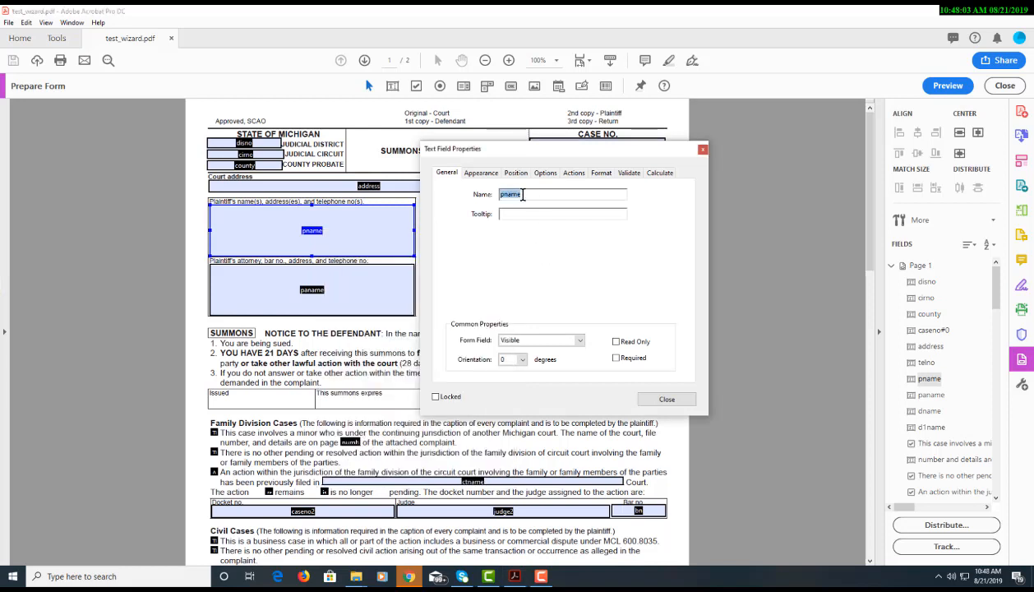
{"action": "type", "text": "test_pname"}
{"action": "key", "text": "Return"}
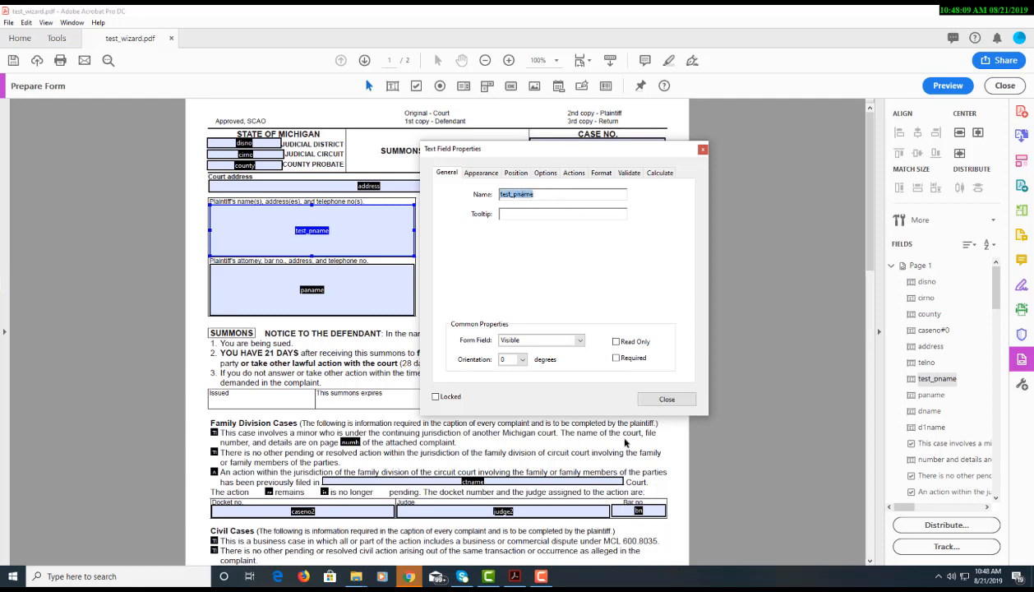
{"action": "left_click", "coordinate": [663, 400]}
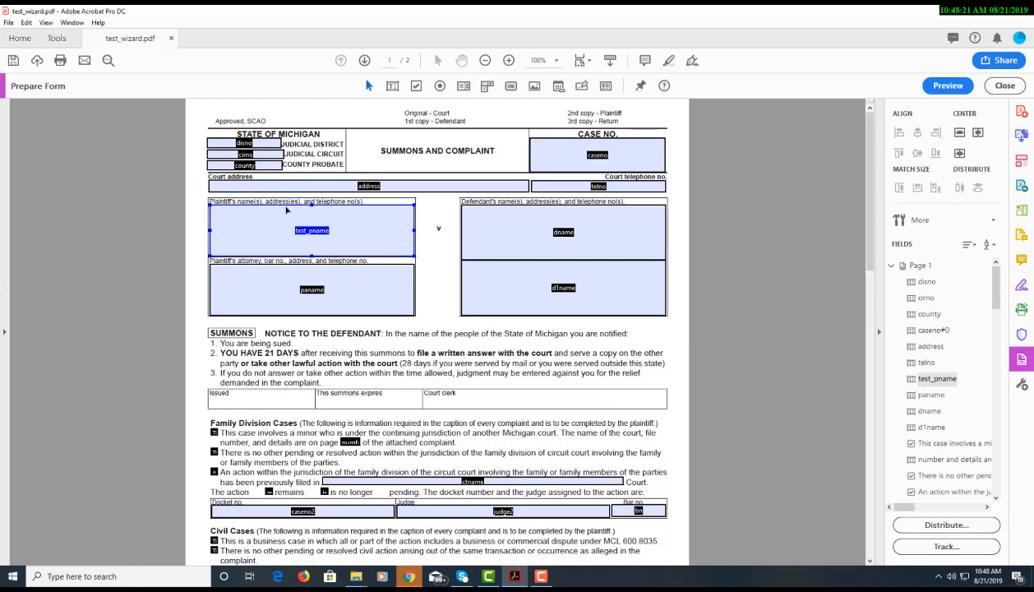
Rename the address form field to court_address
{"action": "left_click", "coordinate": [370, 187], "text": "ctrl"}
{"action": "right_click", "coordinate": [371, 188]}
{"action": "left_click", "coordinate": [393, 218]}
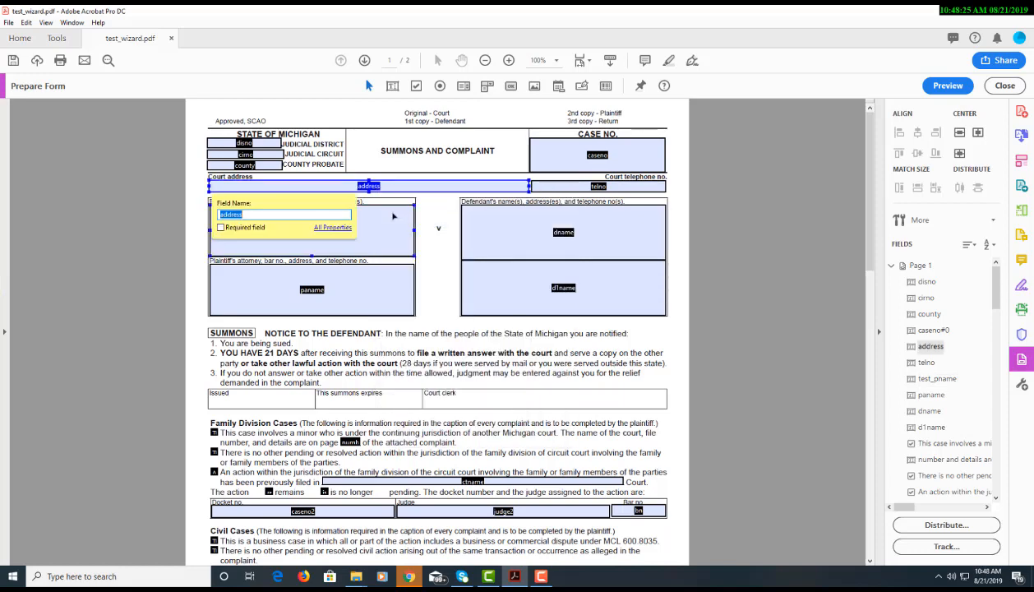
{"action": "type", "text": "court_addres"}
{"action": "key", "text": "Return"}
{"action": "left_click", "coordinate": [393, 217]}
Select test_pname and scroll through the summons form to review its fields
{"action": "left_click", "coordinate": [393, 216]}
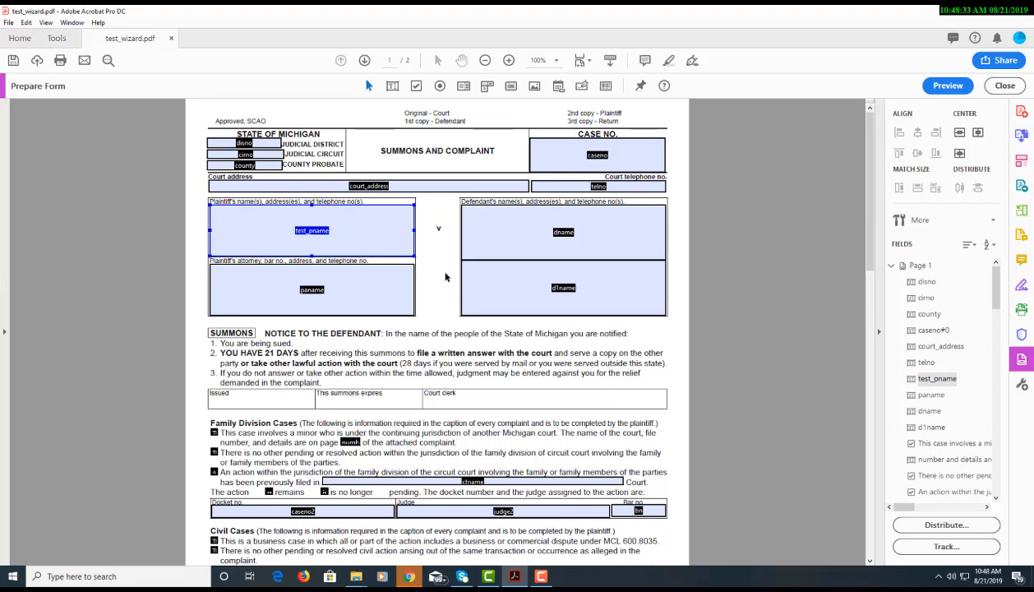
{"action": "scroll", "coordinate": [444, 276], "scroll_direction": "down", "scroll_amount": 5}
{"action": "scroll", "coordinate": [444, 277], "scroll_direction": "down", "scroll_amount": 8}
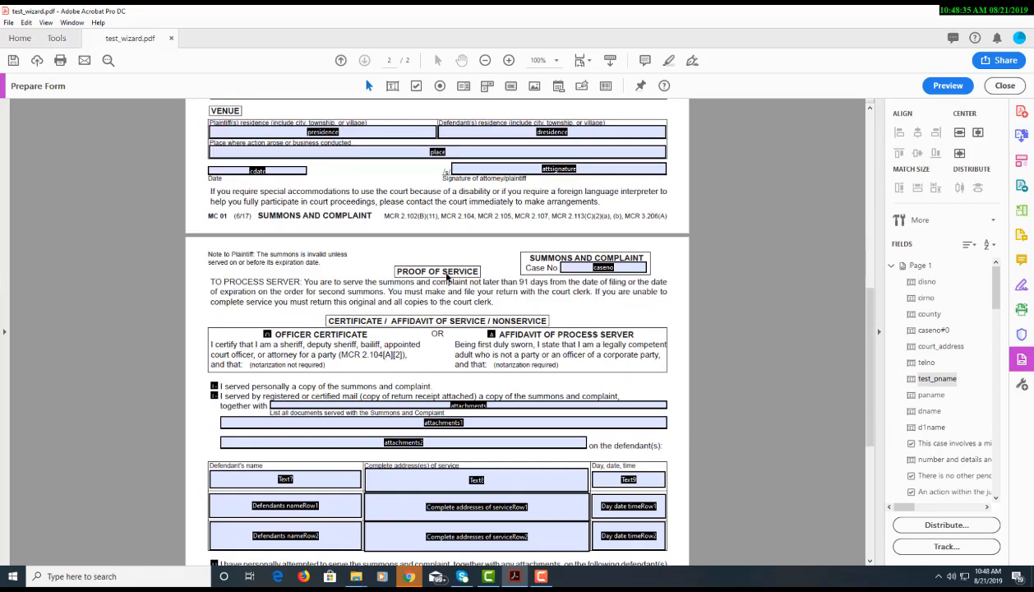
{"action": "scroll", "coordinate": [447, 277], "scroll_direction": "up", "scroll_amount": 15}
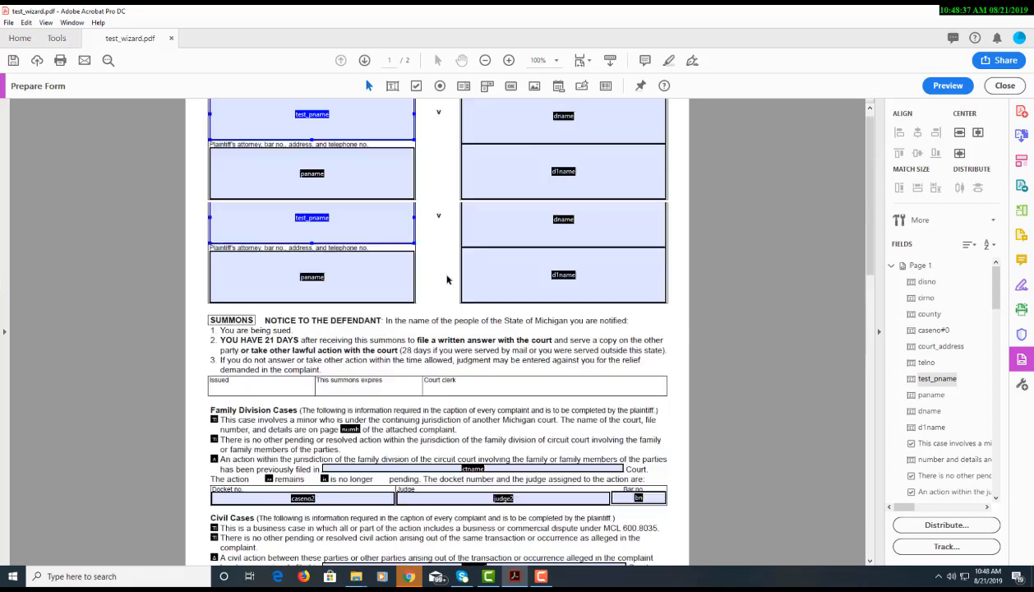
{"action": "left_click", "coordinate": [447, 280]}
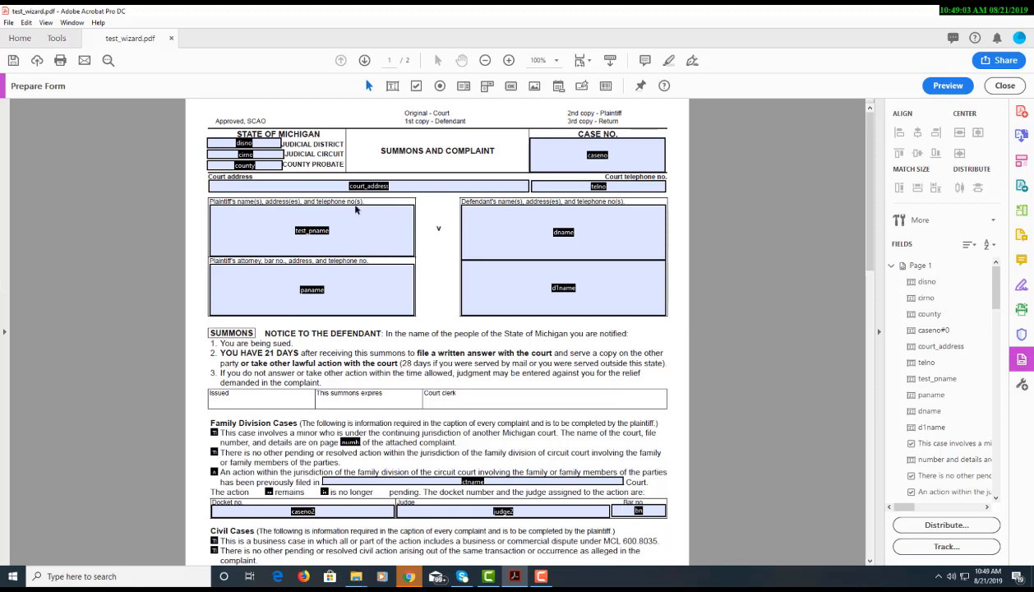
Save test_wizard.pdf with its renamed form fields
{"action": "left_click", "coordinate": [351, 222]}
{"action": "left_click", "coordinate": [442, 265]}
{"action": "key", "text": "ctrl+s"}
Toggle Prepare Form off and back on, then return to the CaseTrackerLaw login page in Chrome
{"action": "left_click", "coordinate": [1003, 87]}
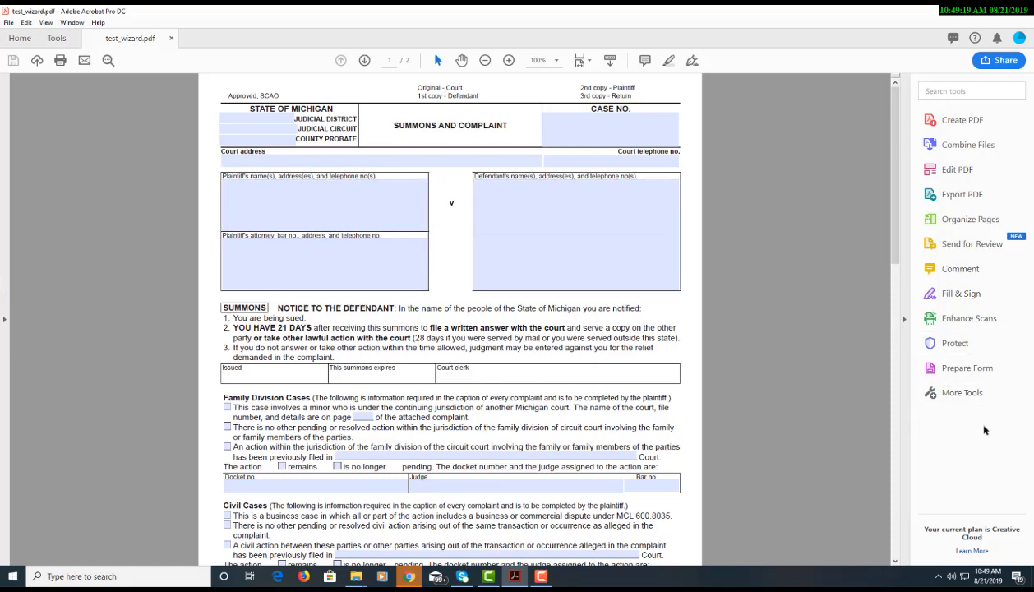
{"action": "left_click", "coordinate": [968, 368]}
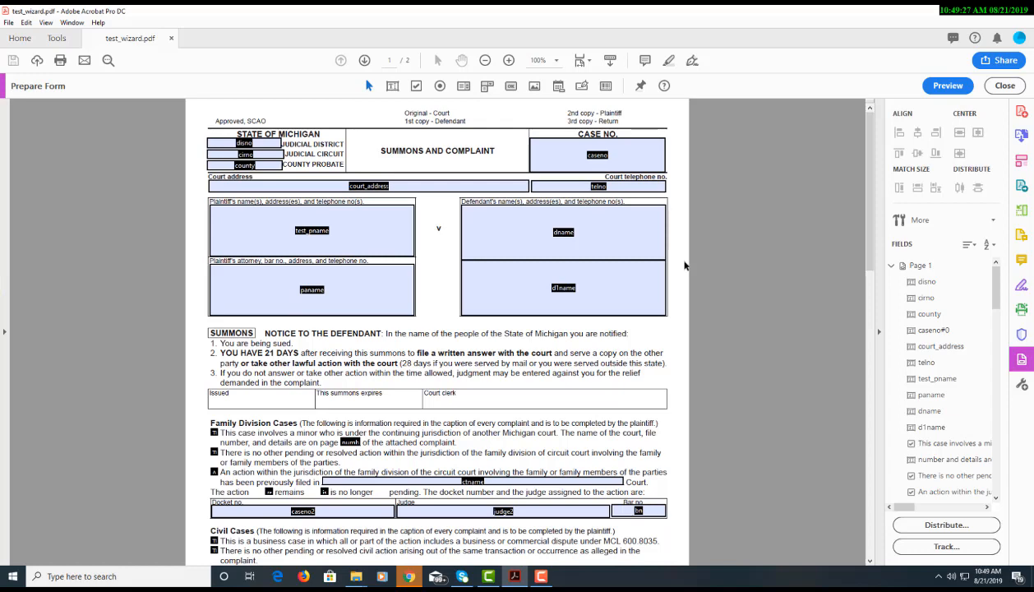
{"action": "key", "text": "alt+Tab"}
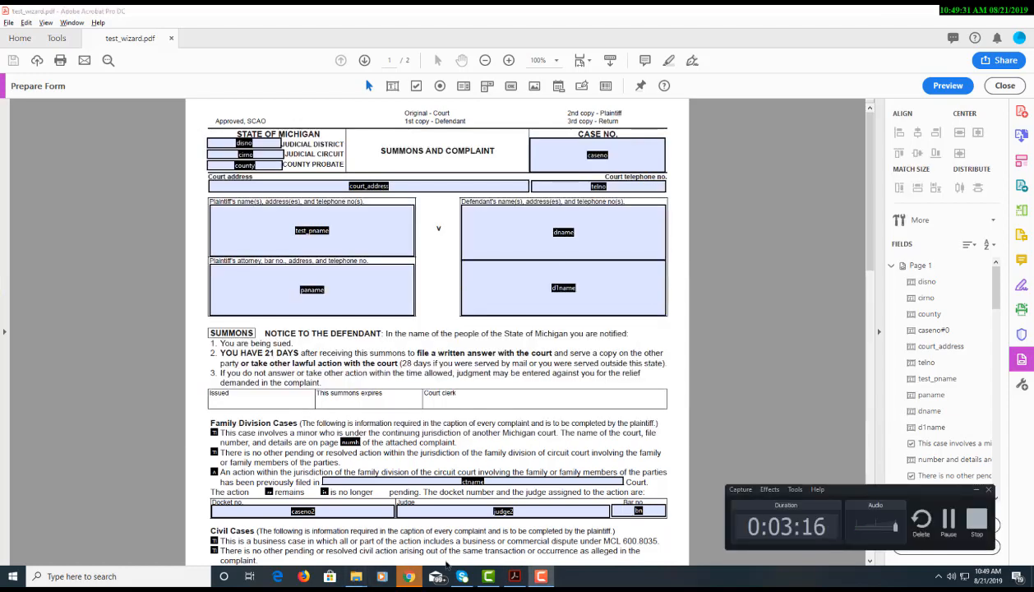
{"action": "left_click", "coordinate": [410, 576]}
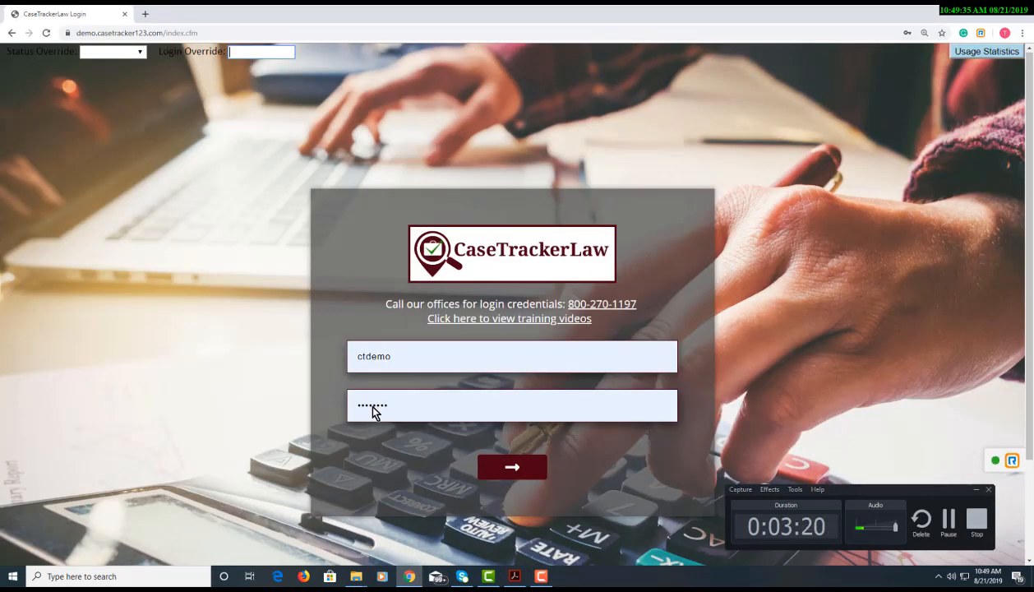
Log in to CaseTrackerLaw and go through Settings to the PDF Wizard page
{"action": "left_click", "coordinate": [487, 468]}
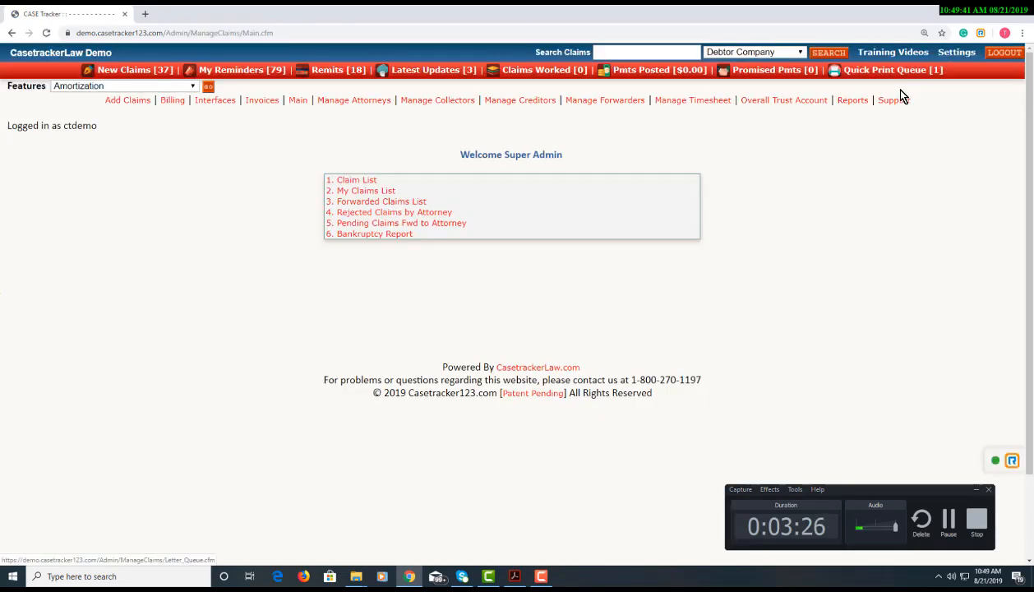
{"action": "left_click", "coordinate": [856, 102]}
{"action": "left_click", "coordinate": [956, 52]}
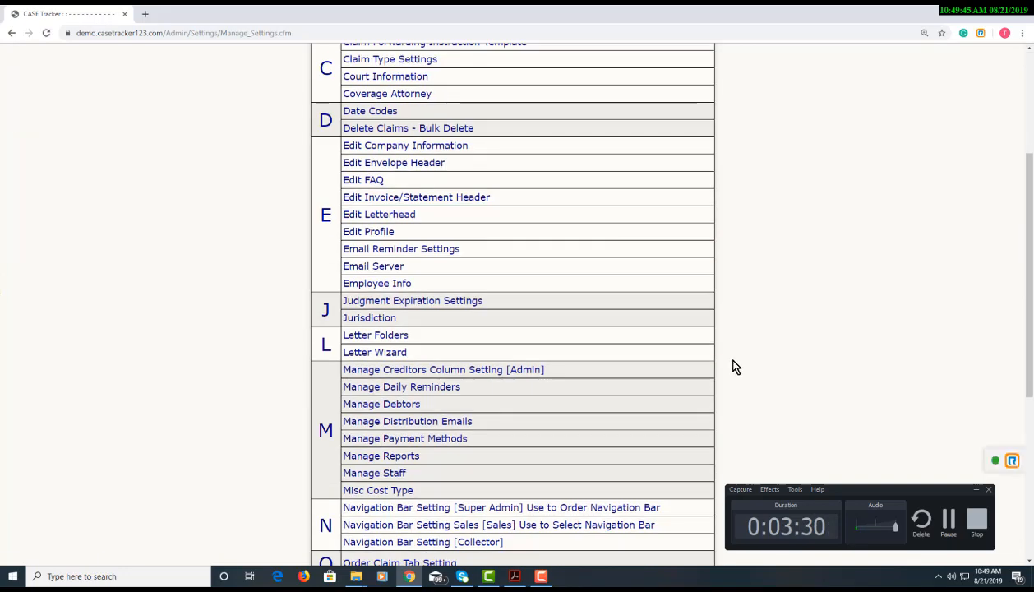
{"action": "scroll", "coordinate": [734, 364], "scroll_direction": "down", "scroll_amount": 3}
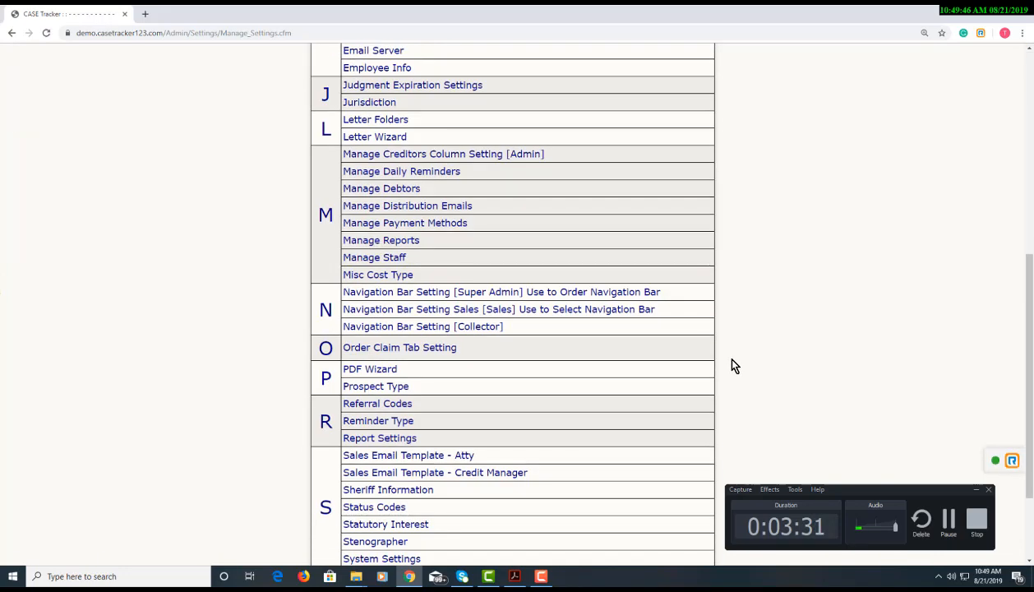
{"action": "left_click", "coordinate": [674, 366]}
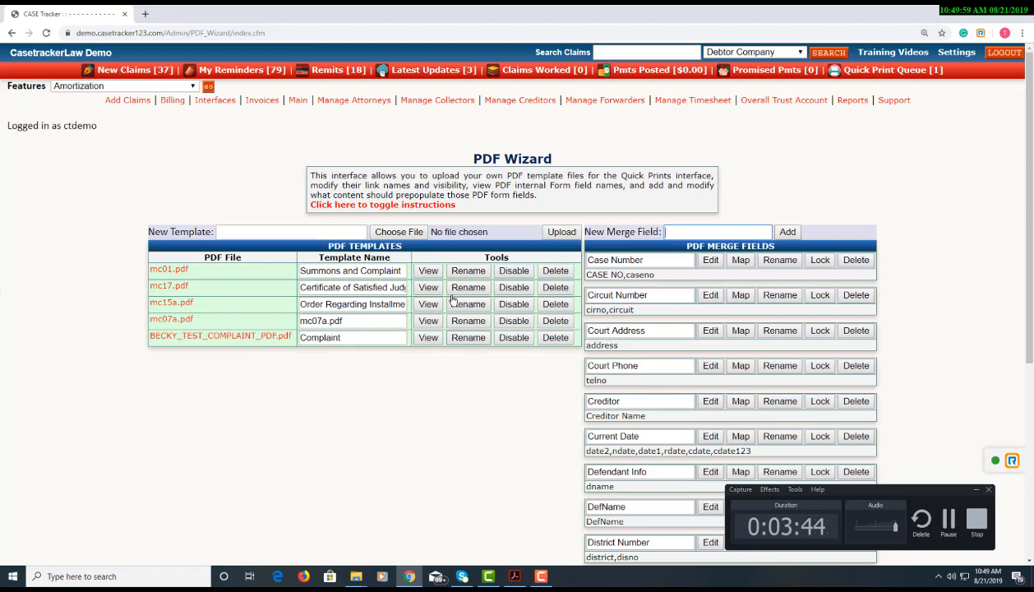
Preview the Certificate of Satisfied Judgment template (mc17.pdf) in a new tab, then return to the PDF Wizard
{"action": "left_click", "coordinate": [429, 285]}
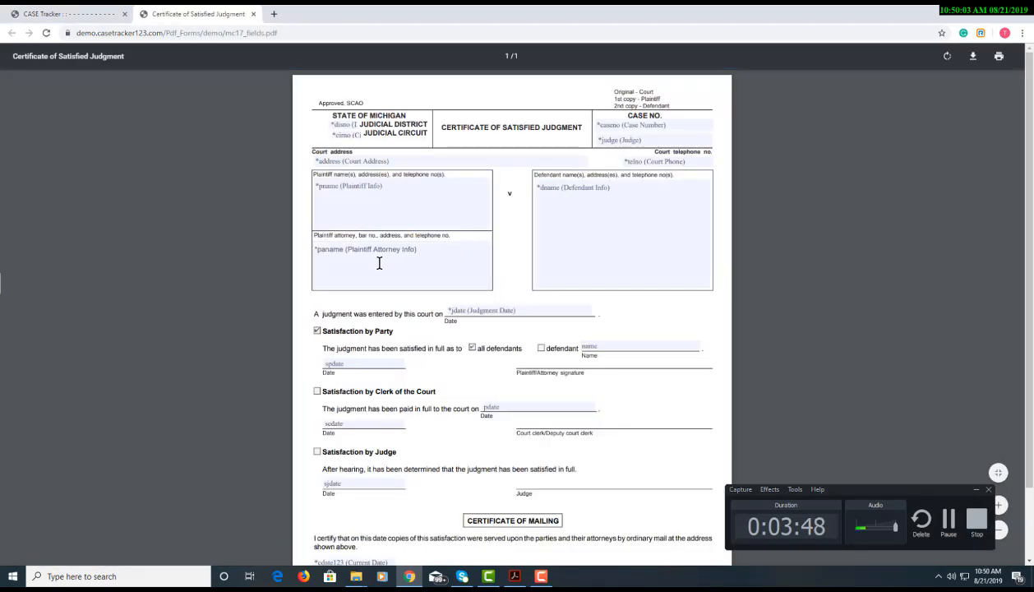
{"action": "scroll", "coordinate": [336, 304], "scroll_direction": "down", "scroll_amount": 2}
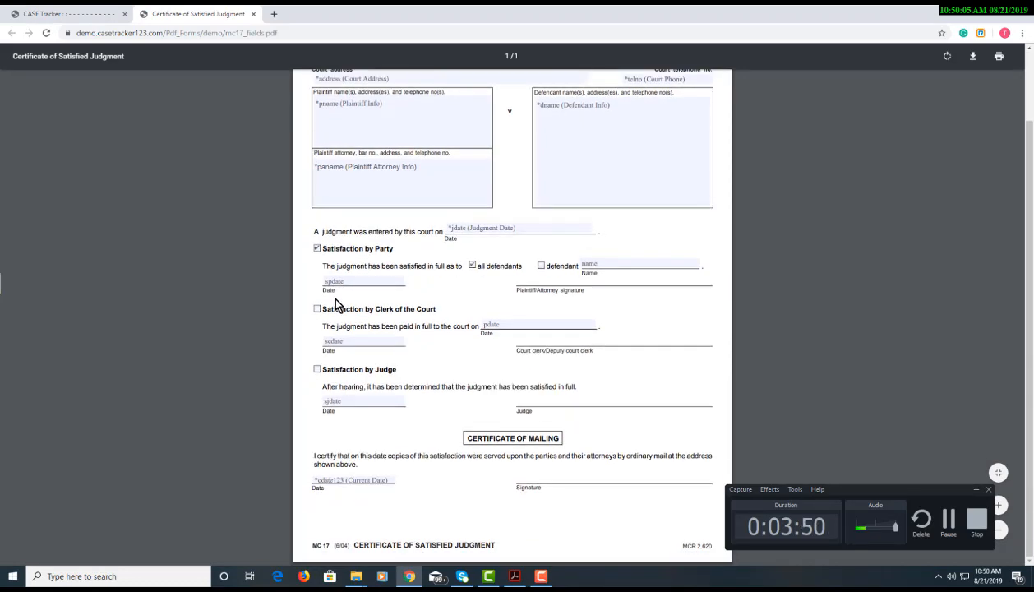
{"action": "scroll", "coordinate": [335, 305], "scroll_direction": "up", "scroll_amount": 2}
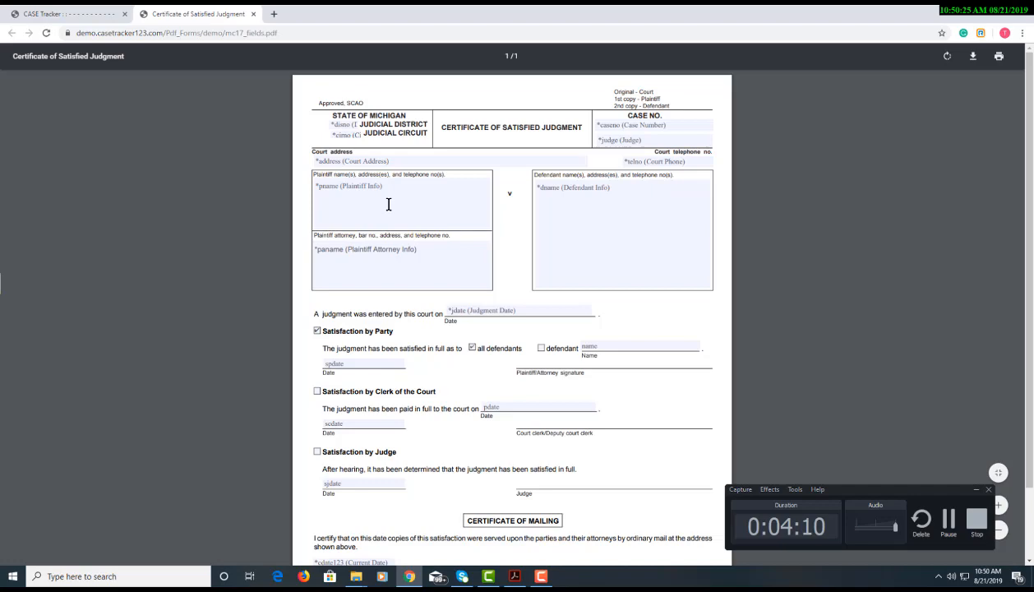
{"action": "key", "text": "ctrl+Tab"}
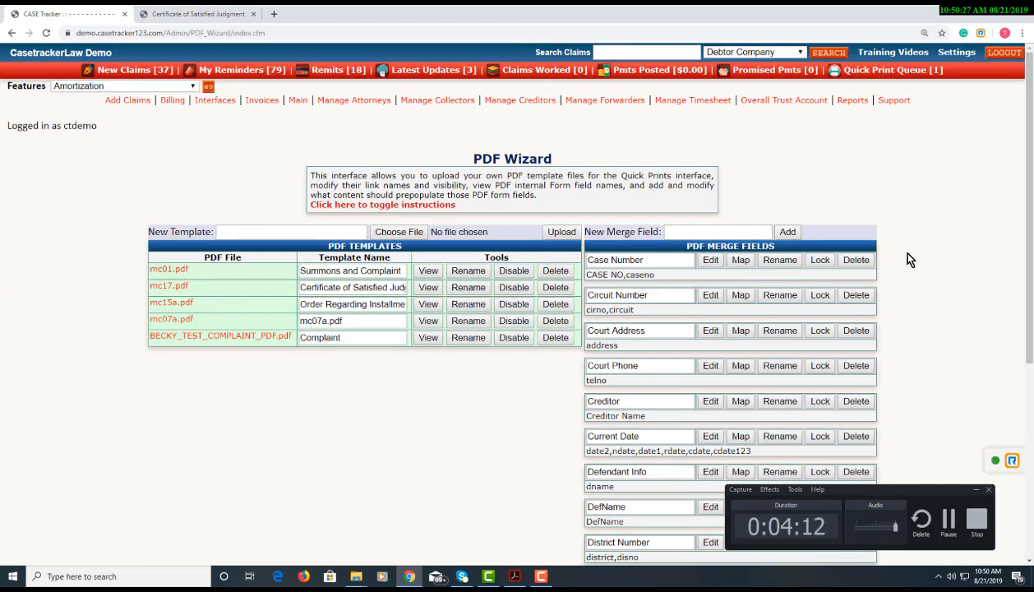
Bring up the Court Address merge field's editor from the PDF Merge Fields list
{"action": "scroll", "coordinate": [905, 258], "scroll_direction": "down", "scroll_amount": 3}
{"action": "scroll", "coordinate": [995, 211], "scroll_direction": "up", "scroll_amount": 2}
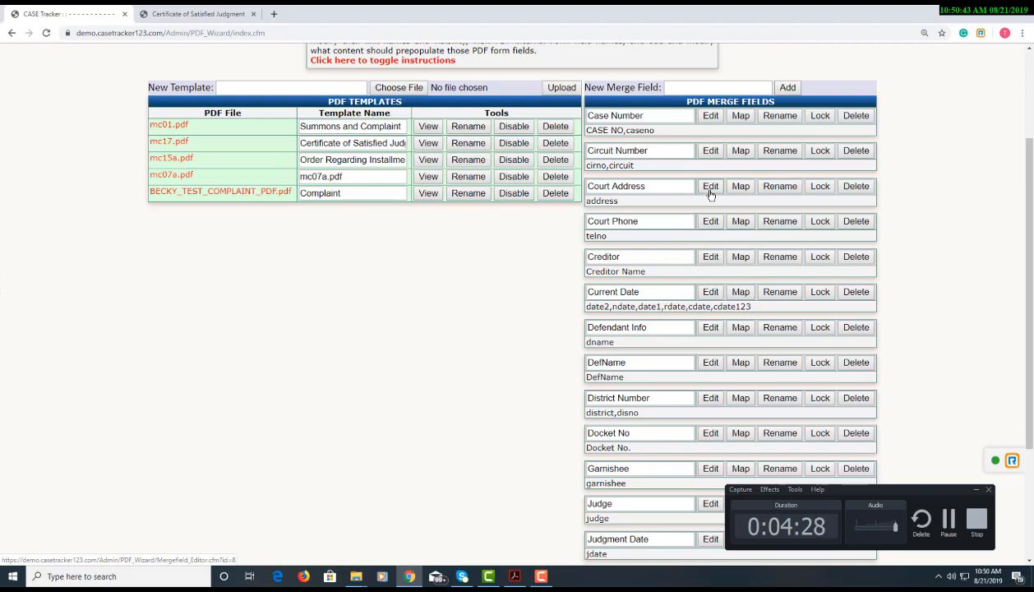
{"action": "left_click", "coordinate": [711, 188]}
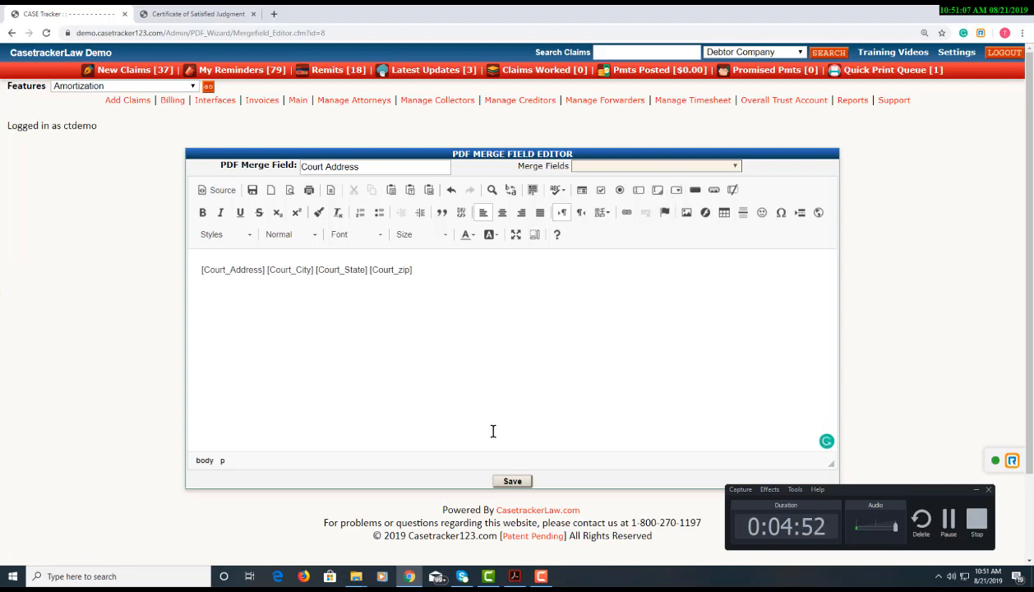
Insert the Codebtor1 City placeholder into Court Address, then select and delete it
{"action": "left_click", "coordinate": [610, 167]}
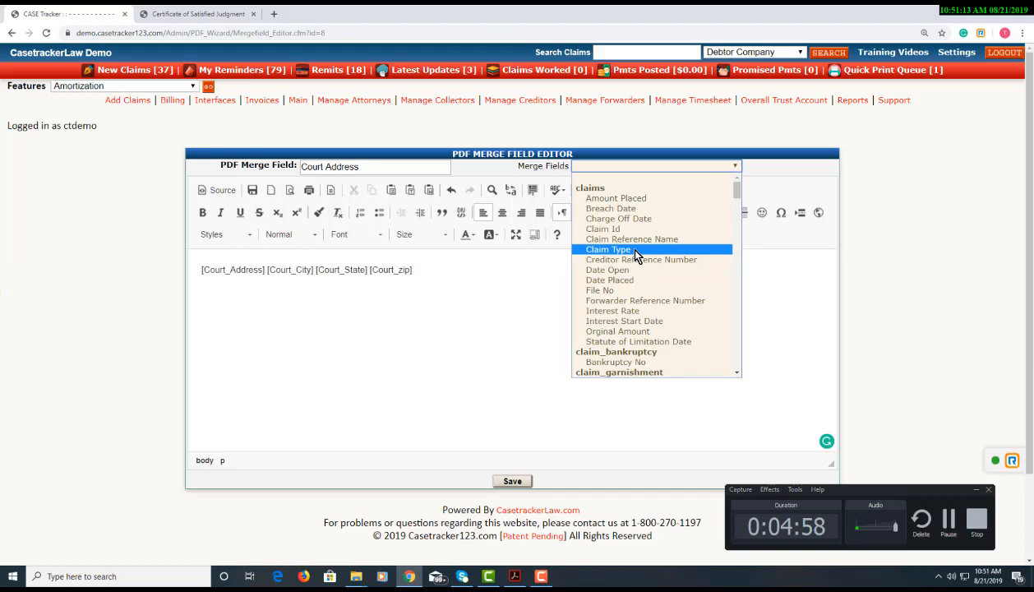
{"action": "scroll", "coordinate": [635, 251], "scroll_direction": "down", "scroll_amount": 5}
{"action": "scroll", "coordinate": [635, 252], "scroll_direction": "down", "scroll_amount": 10}
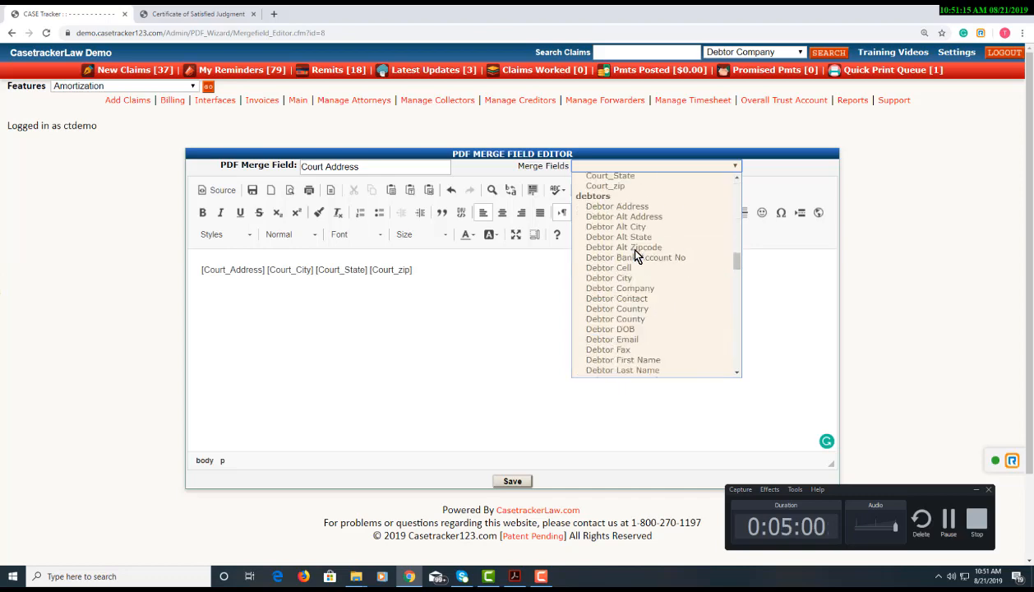
{"action": "scroll", "coordinate": [635, 251], "scroll_direction": "up", "scroll_amount": 10}
{"action": "left_click", "coordinate": [633, 249]}
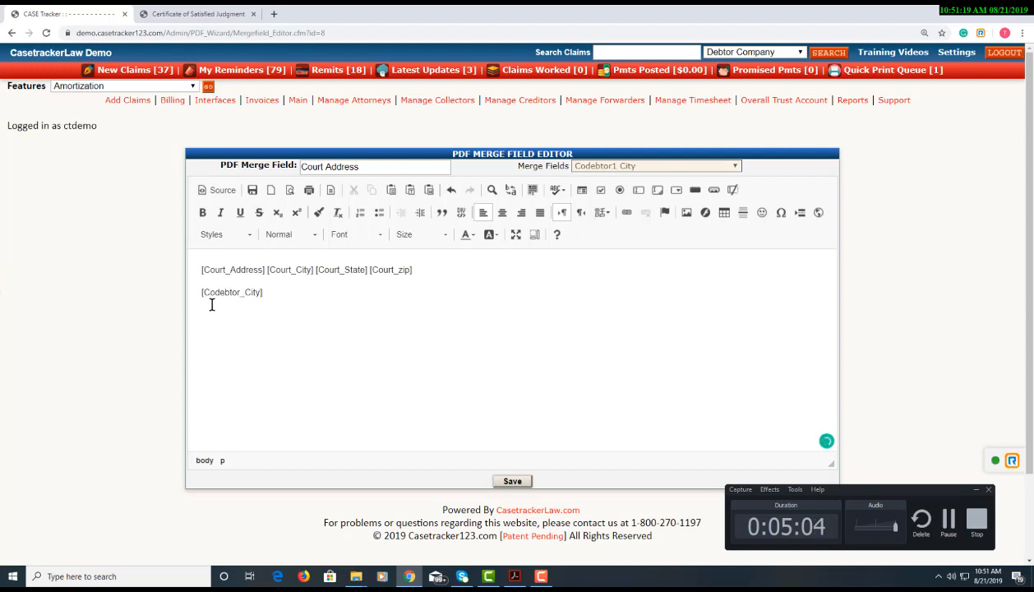
{"action": "left_click_drag", "start_coordinate": [261, 293], "coordinate": [195, 291]}
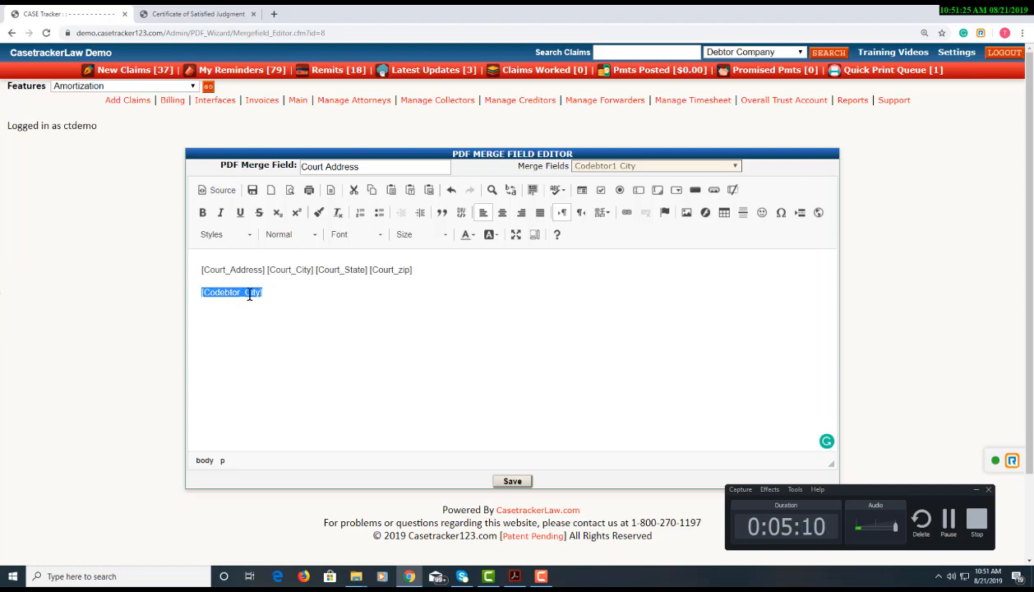
{"action": "key", "text": "BackSpace"}
{"action": "key", "text": "BackSpace"}
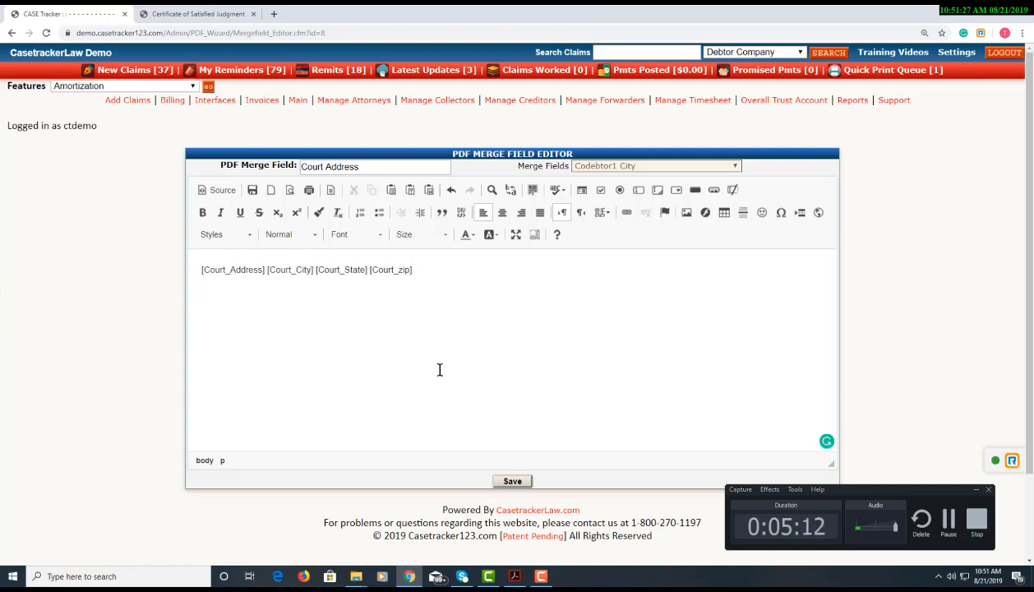
Return to the PDF Wizard and switch to Acrobat to select the court_address field
{"action": "left_click", "coordinate": [11, 32]}
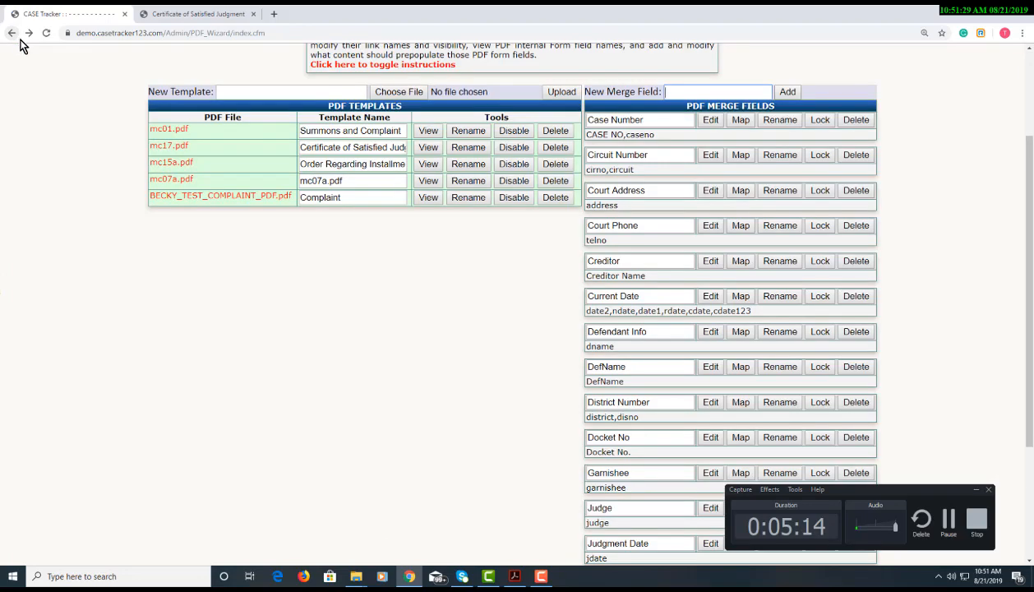
{"action": "scroll", "coordinate": [831, 188], "scroll_direction": "up", "scroll_amount": 2}
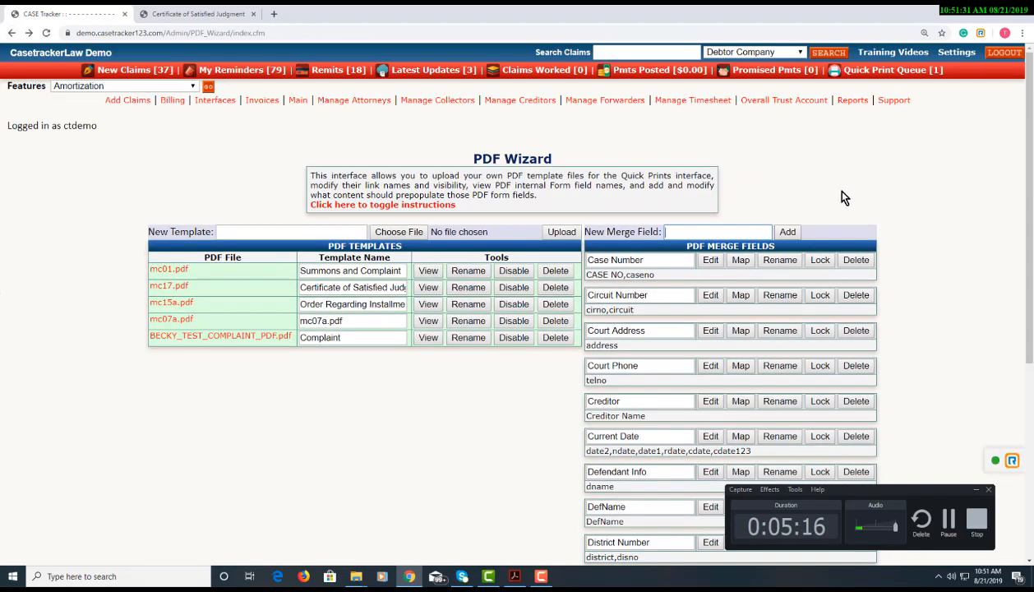
{"action": "key", "text": "alt+Tab"}
{"action": "key", "text": "alt+Tab"}
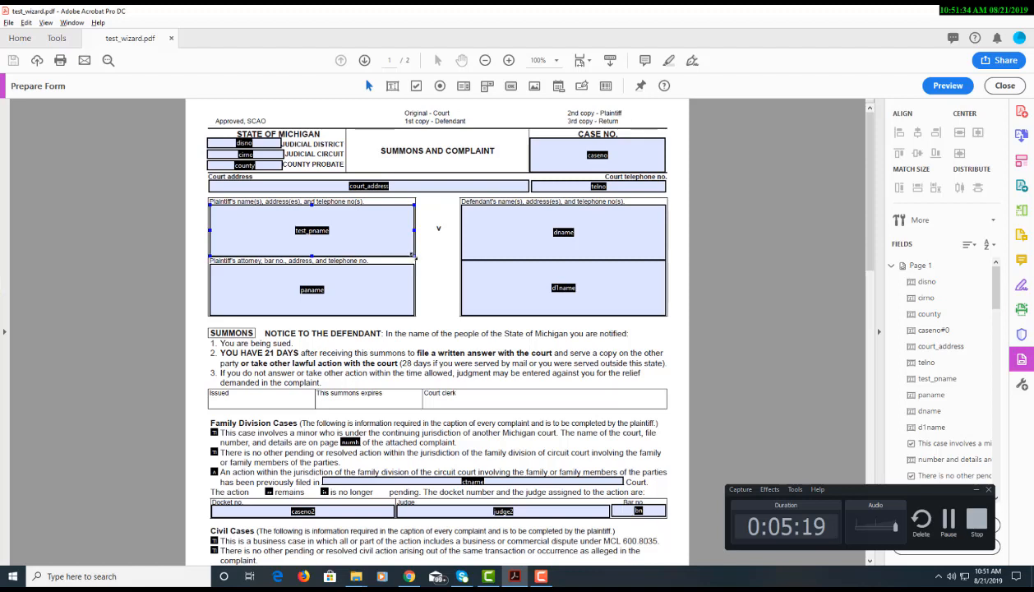
{"action": "left_click", "coordinate": [369, 186]}
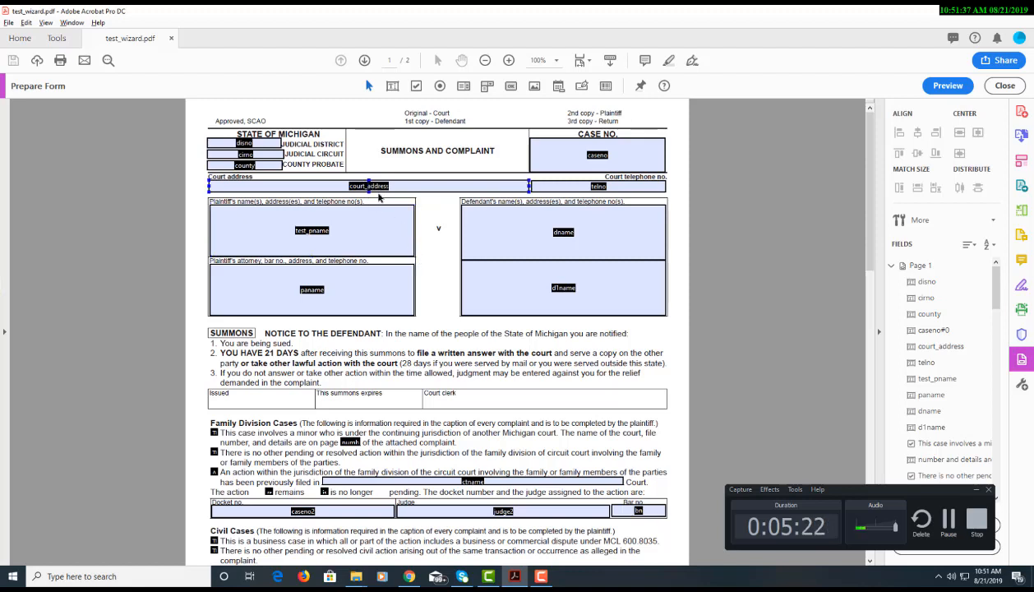
Reselect the court_address field on the summons and switch back to the PDF Wizard
{"action": "left_click", "coordinate": [380, 199]}
{"action": "left_click", "coordinate": [370, 188]}
{"action": "key", "text": "alt+Tab"}
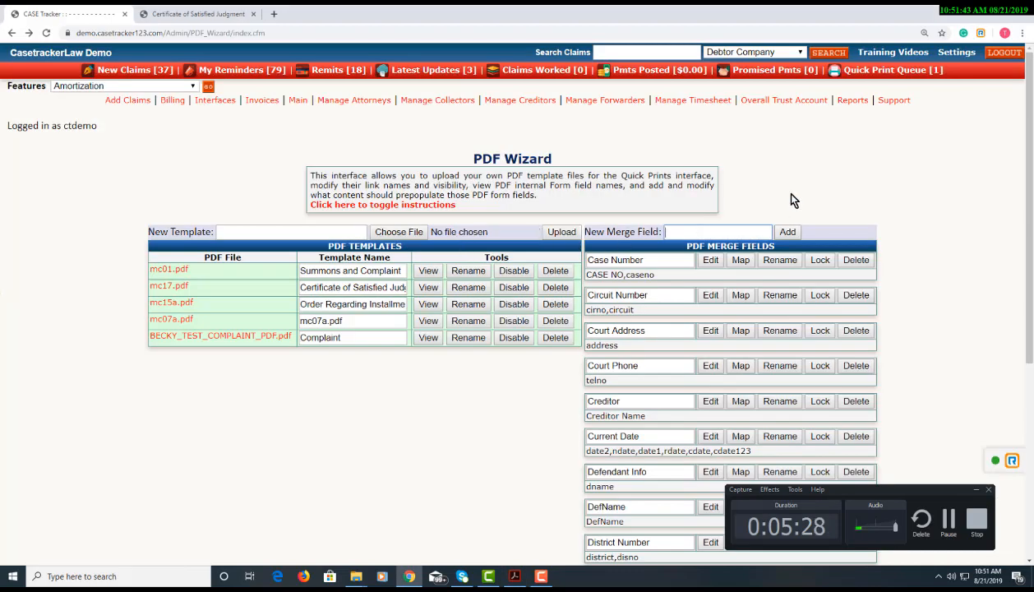
Delete the Court Address merge field and add a new merge field named 'Court Address'
{"action": "left_click", "coordinate": [855, 330]}
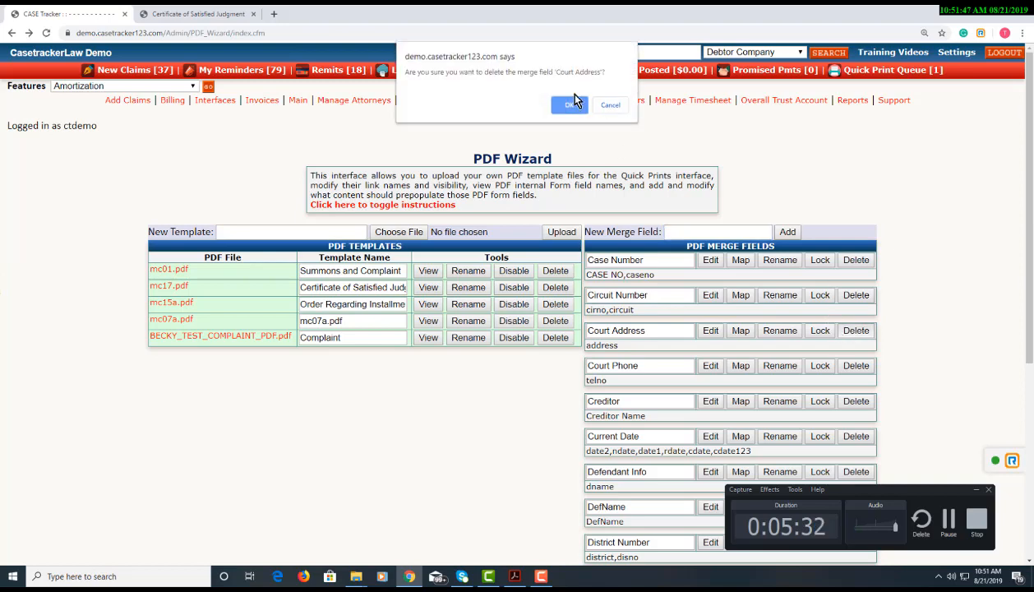
{"action": "left_click", "coordinate": [567, 102]}
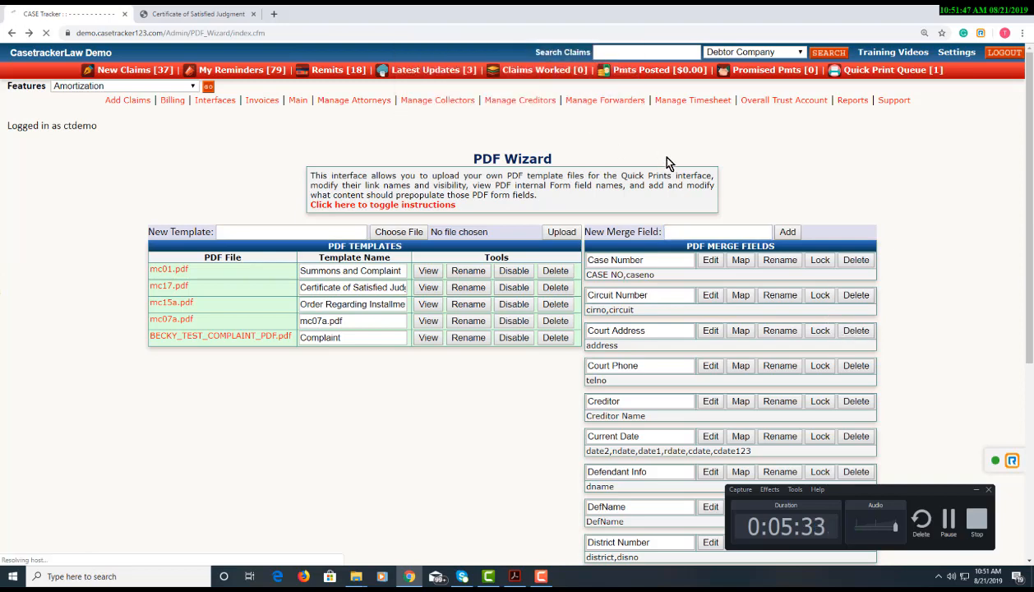
{"action": "left_click", "coordinate": [695, 231]}
{"action": "type", "text": "Court Address"}
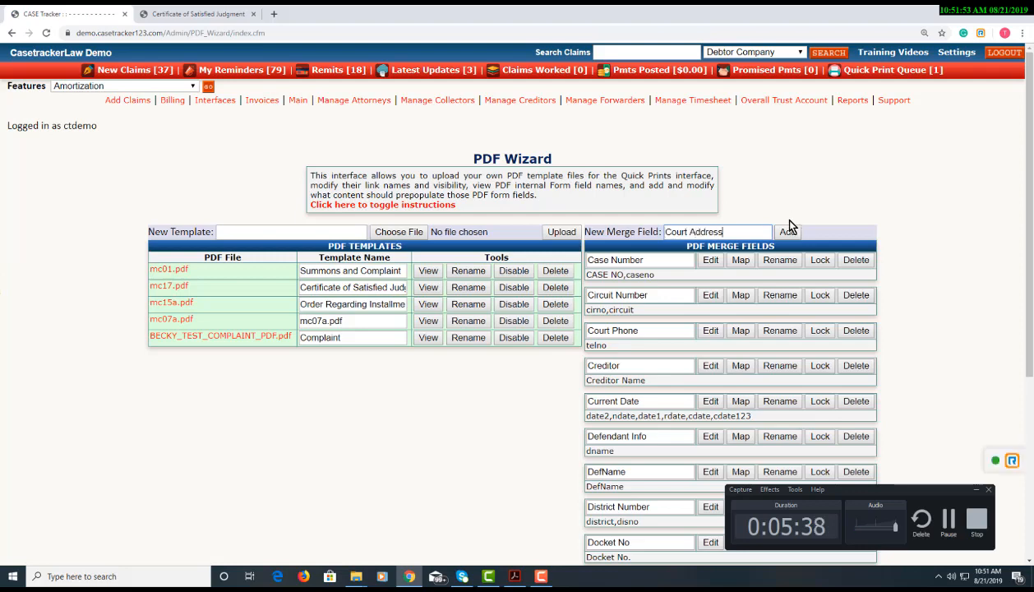
{"action": "left_click", "coordinate": [788, 232]}
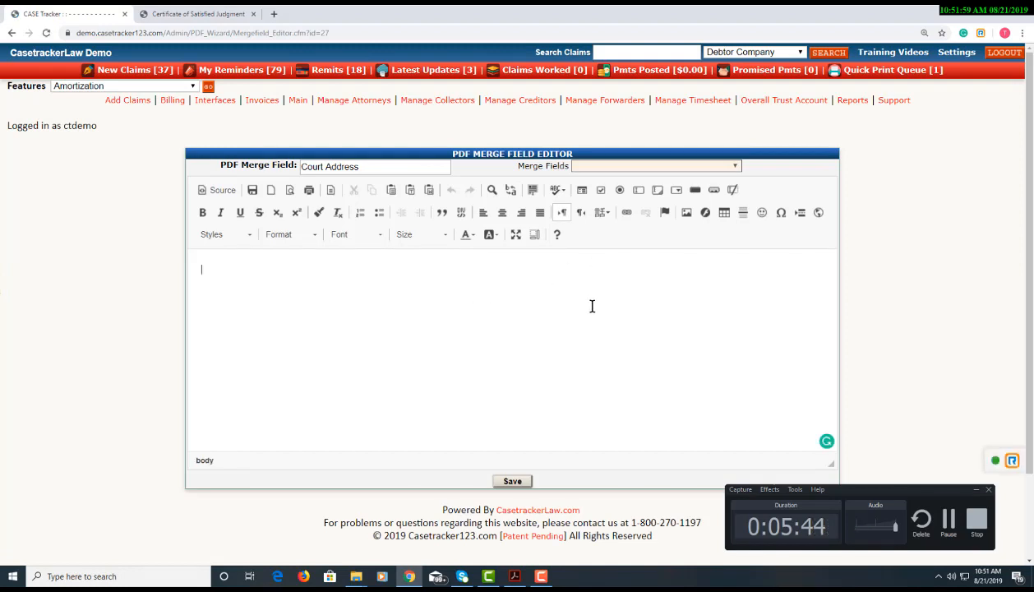
Insert the [Court_Address] placeholder into the Court Address merge field's content
{"action": "left_click", "coordinate": [625, 169]}
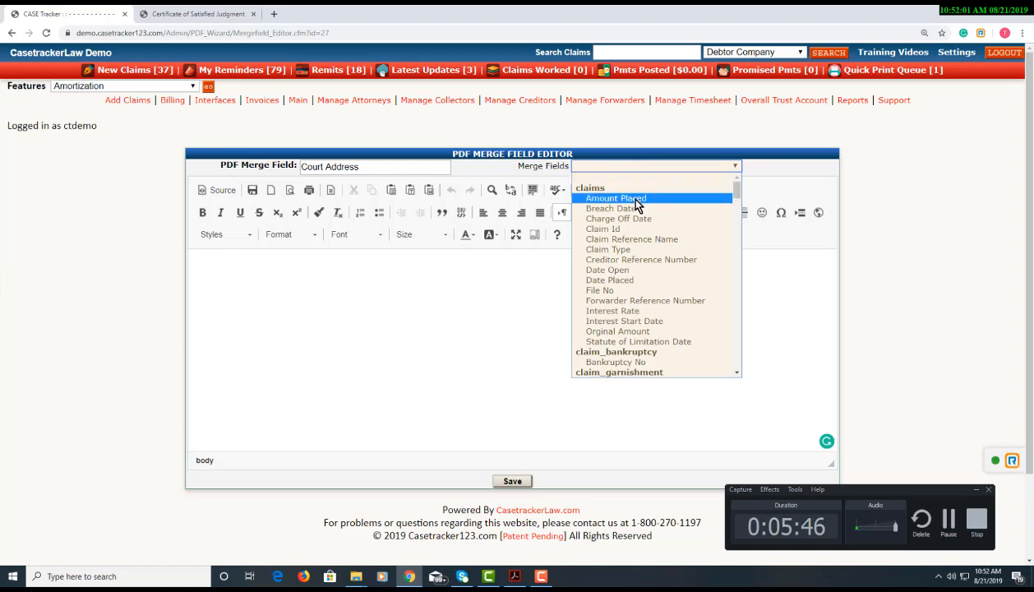
{"action": "scroll", "coordinate": [640, 269], "scroll_direction": "down", "scroll_amount": 15}
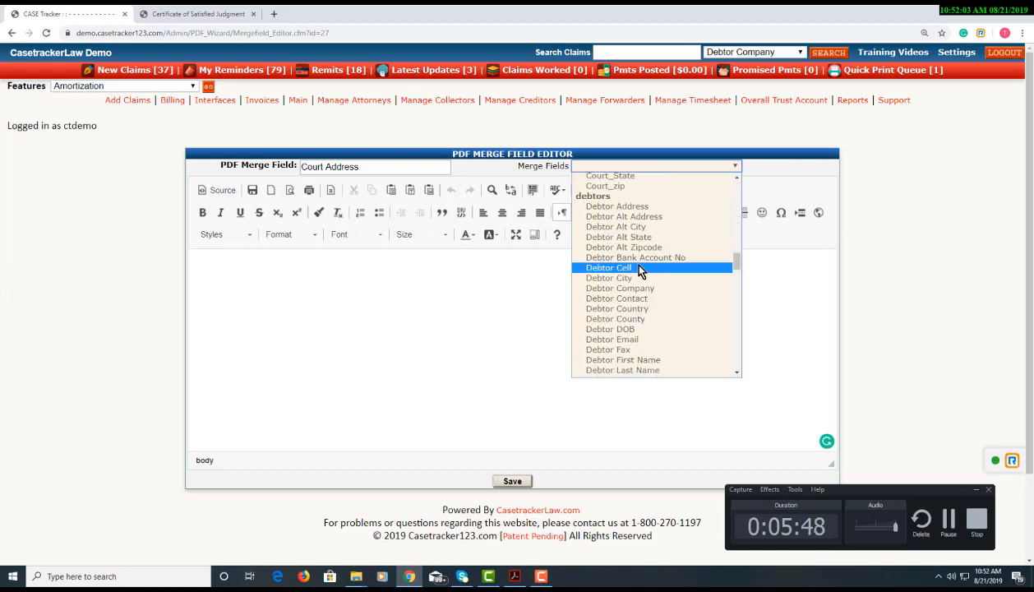
{"action": "scroll", "coordinate": [640, 270], "scroll_direction": "down", "scroll_amount": 10}
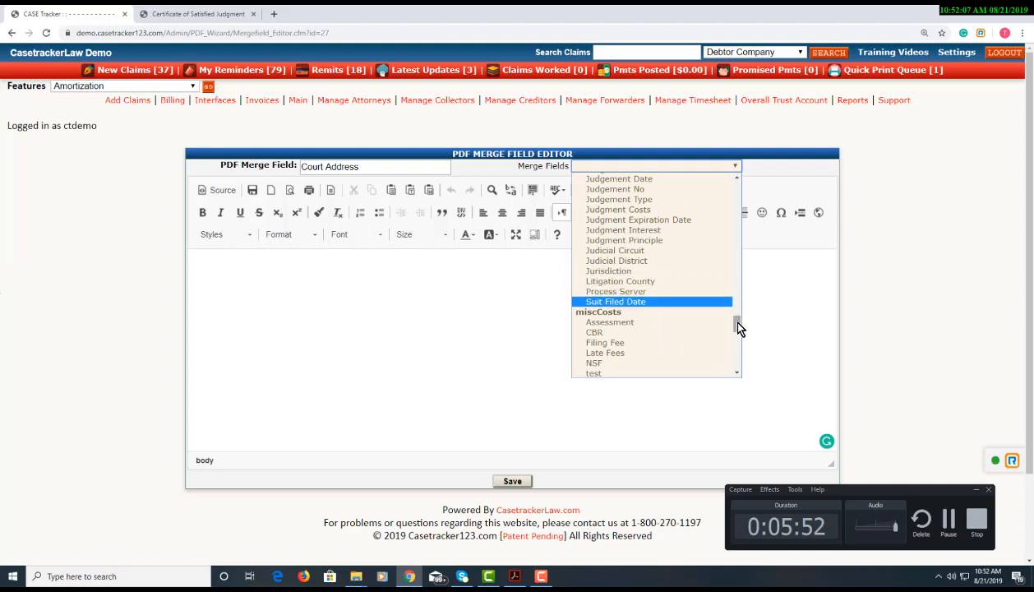
{"action": "left_click_drag", "start_coordinate": [736, 322], "coordinate": [737, 253]}
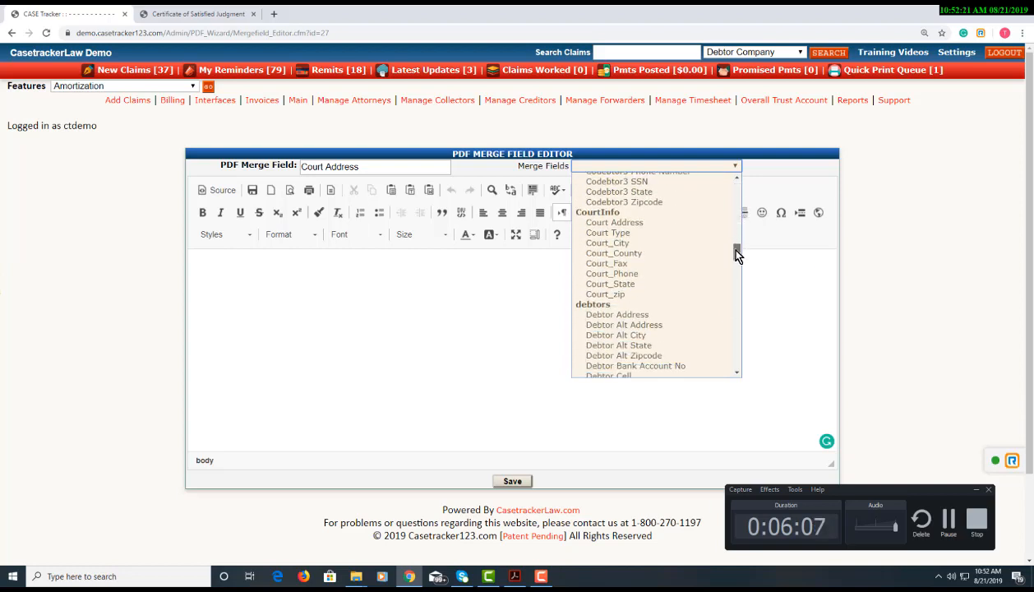
{"action": "left_click", "coordinate": [683, 222]}
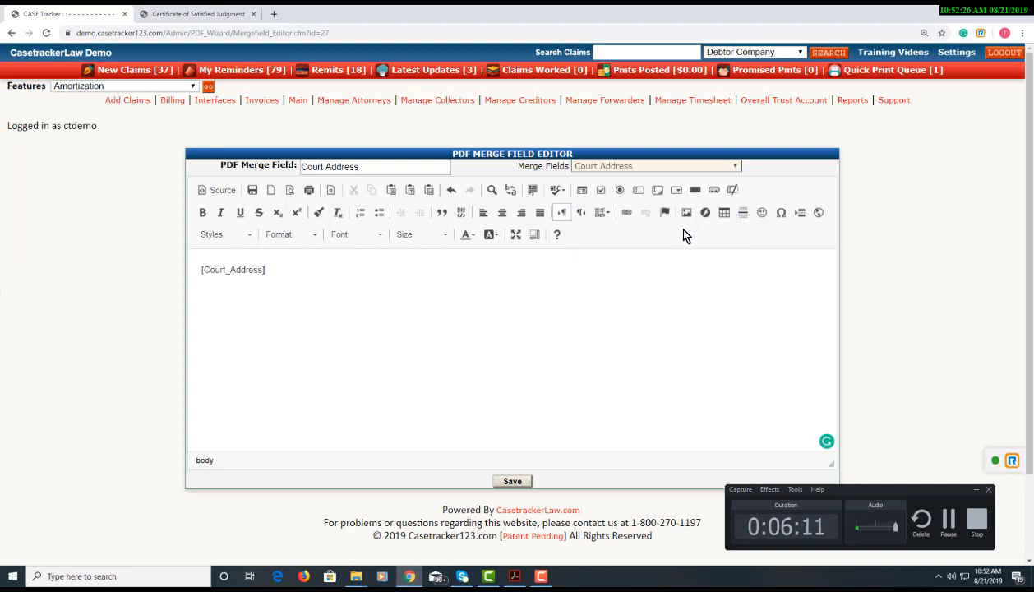
Pick Debtor Contact from the merge field list, then add [Court_City] after the address
{"action": "left_click", "coordinate": [680, 167]}
{"action": "scroll", "coordinate": [664, 272], "scroll_direction": "down", "scroll_amount": 5}
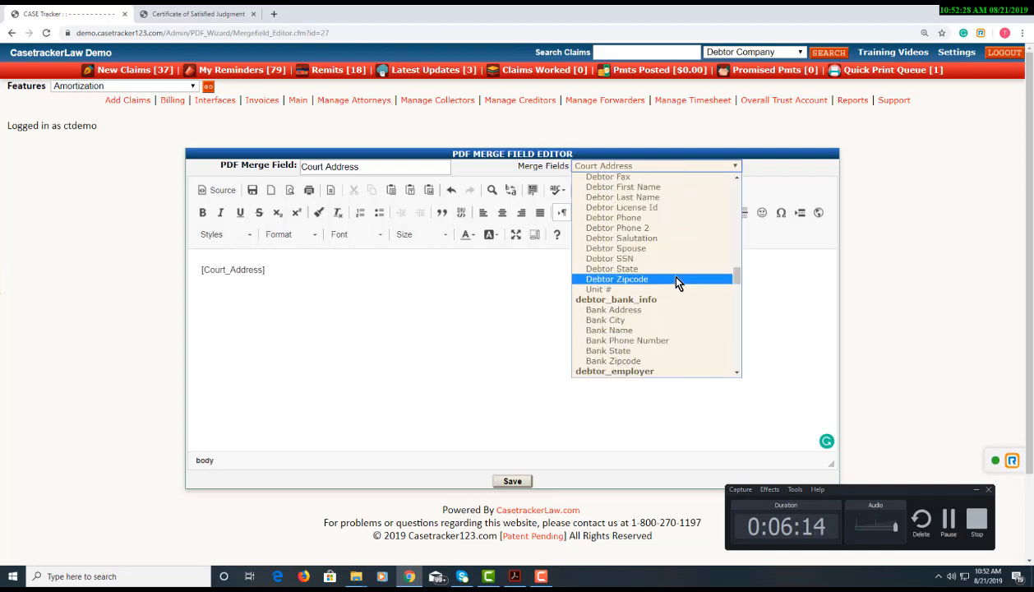
{"action": "scroll", "coordinate": [739, 271], "scroll_direction": "up", "scroll_amount": 2}
{"action": "mouse_move", "coordinate": [739, 270]}
{"action": "left_mouse_down"}
{"action": "mouse_move", "coordinate": [739, 261]}
{"action": "mouse_move", "coordinate": [729, 352]}
{"action": "mouse_move", "coordinate": [731, 245]}
{"action": "mouse_move", "coordinate": [728, 270]}
{"action": "left_mouse_up"}
{"action": "left_click", "coordinate": [728, 270]}
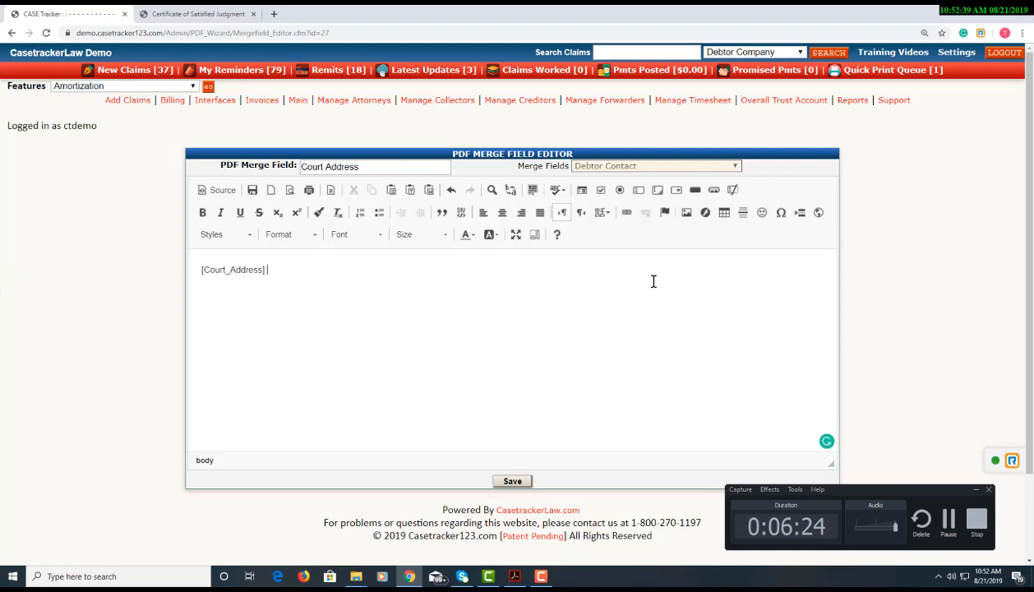
{"action": "left_click", "coordinate": [663, 165]}
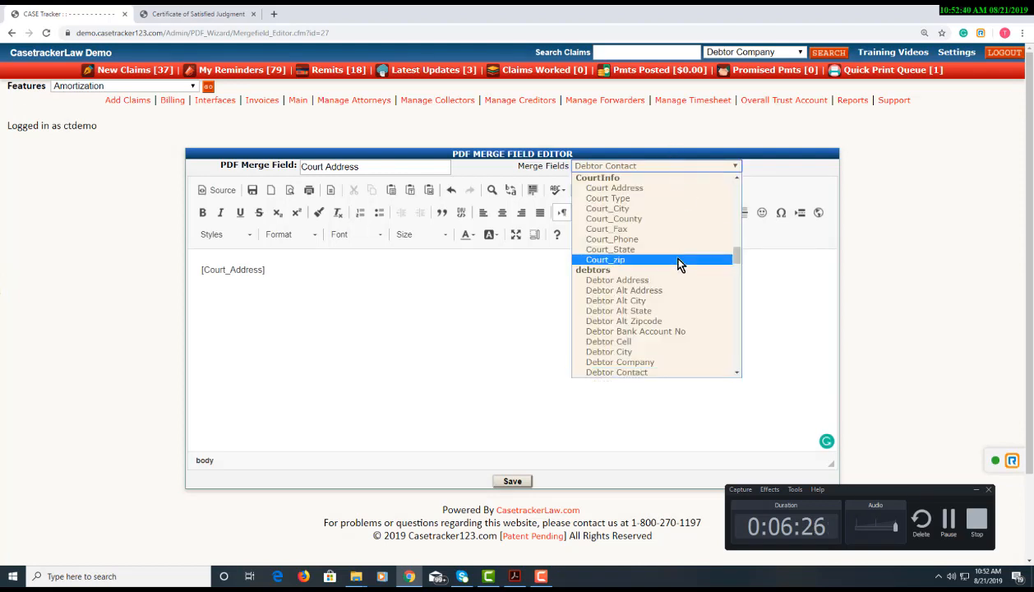
{"action": "left_click", "coordinate": [669, 208]}
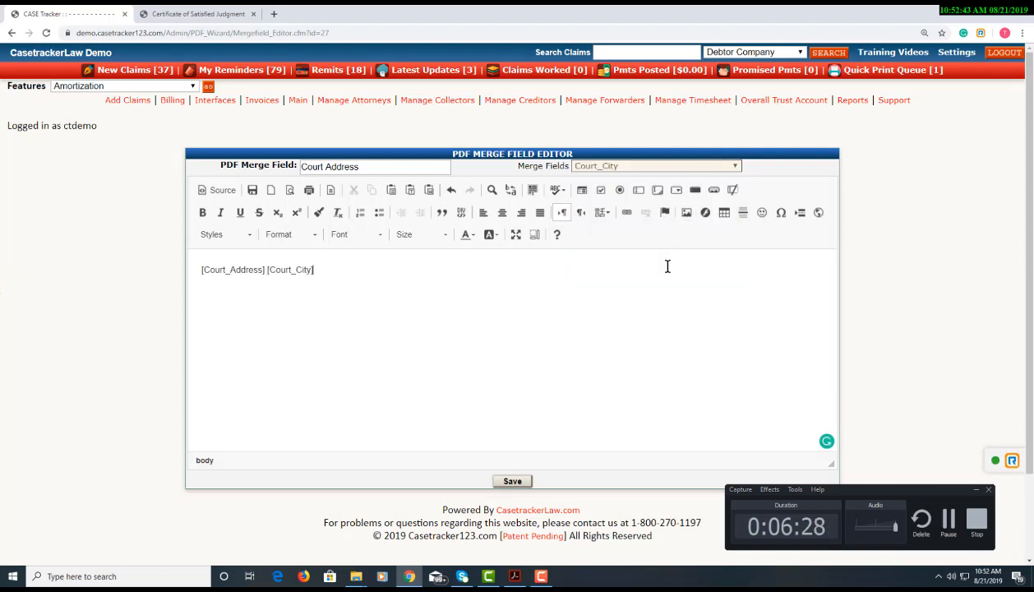
Add the [Court_State] and [Court_zip] placeholders after the city
{"action": "left_click", "coordinate": [670, 166]}
{"action": "scroll", "coordinate": [674, 288], "scroll_direction": "up", "scroll_amount": 1}
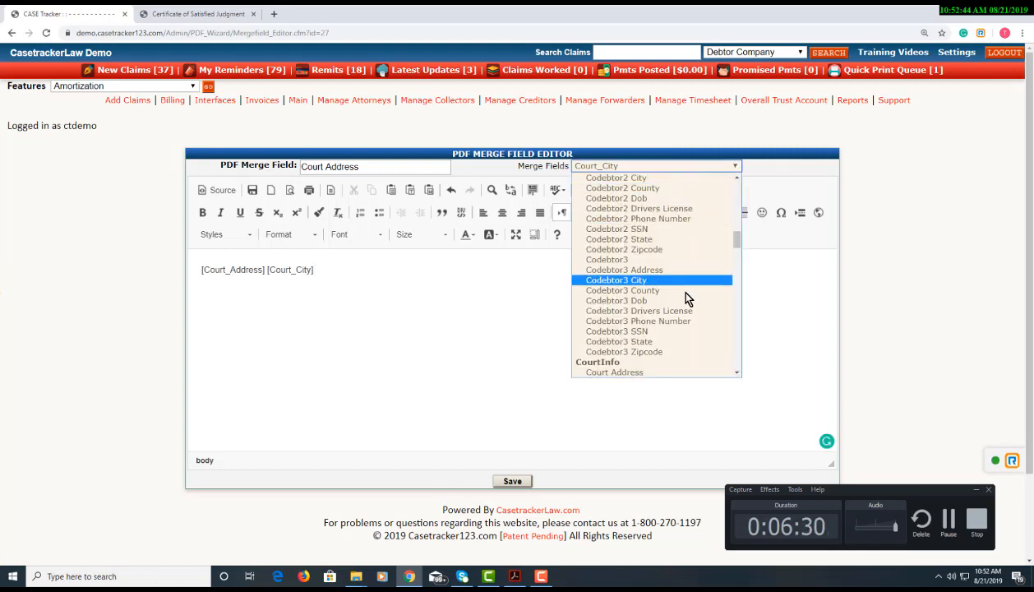
{"action": "left_click", "coordinate": [737, 373]}
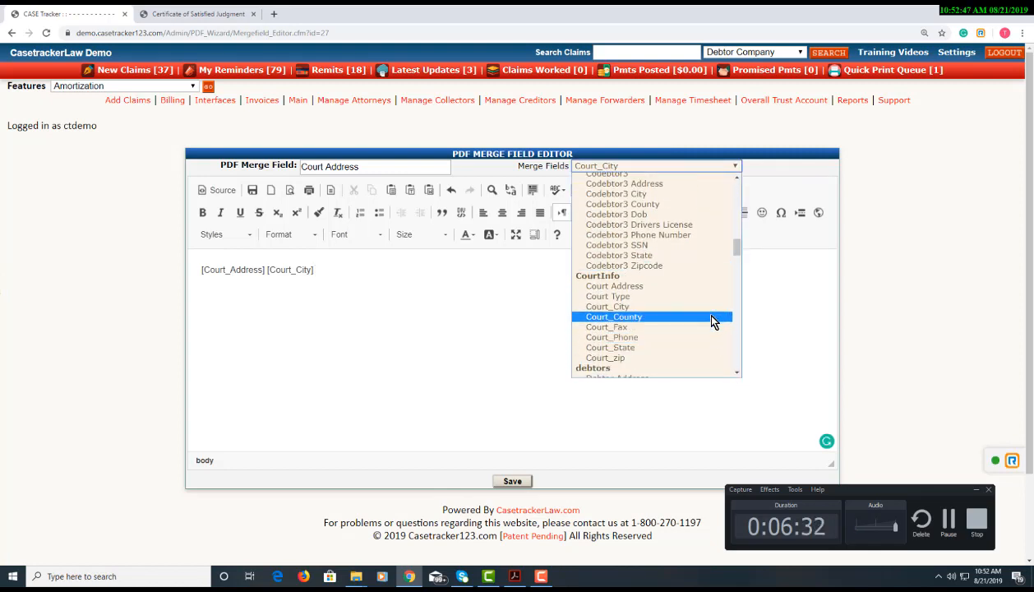
{"action": "left_click", "coordinate": [694, 347]}
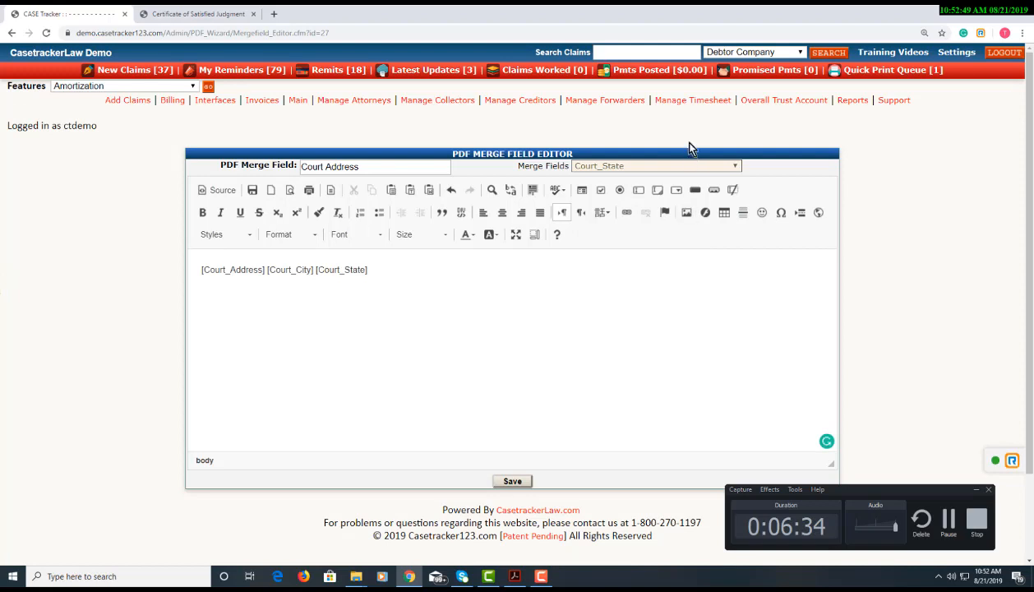
{"action": "left_click", "coordinate": [677, 165]}
{"action": "left_click", "coordinate": [737, 374]}
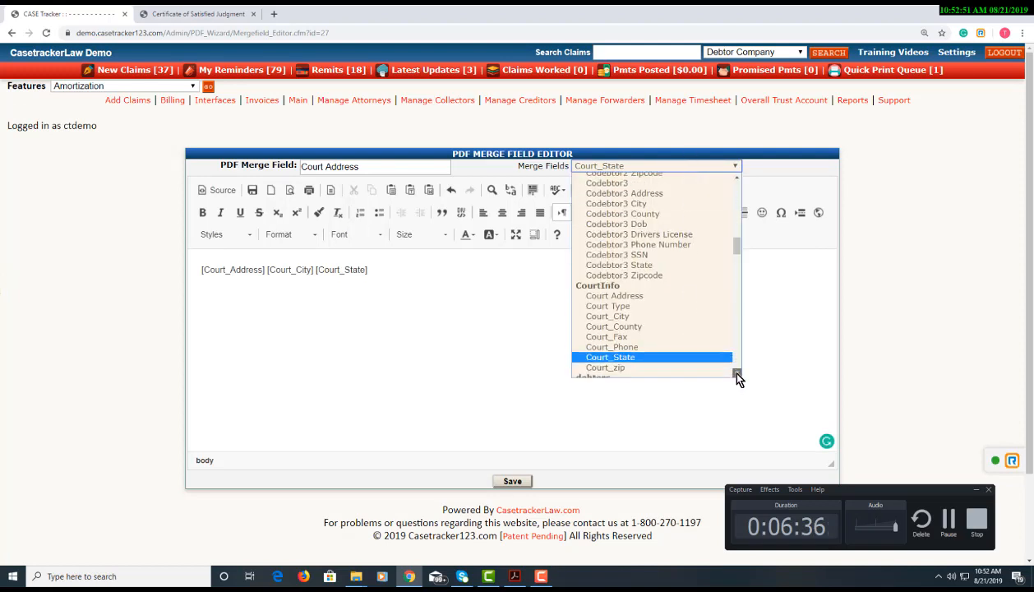
{"action": "left_click", "coordinate": [737, 374]}
{"action": "left_click", "coordinate": [718, 352]}
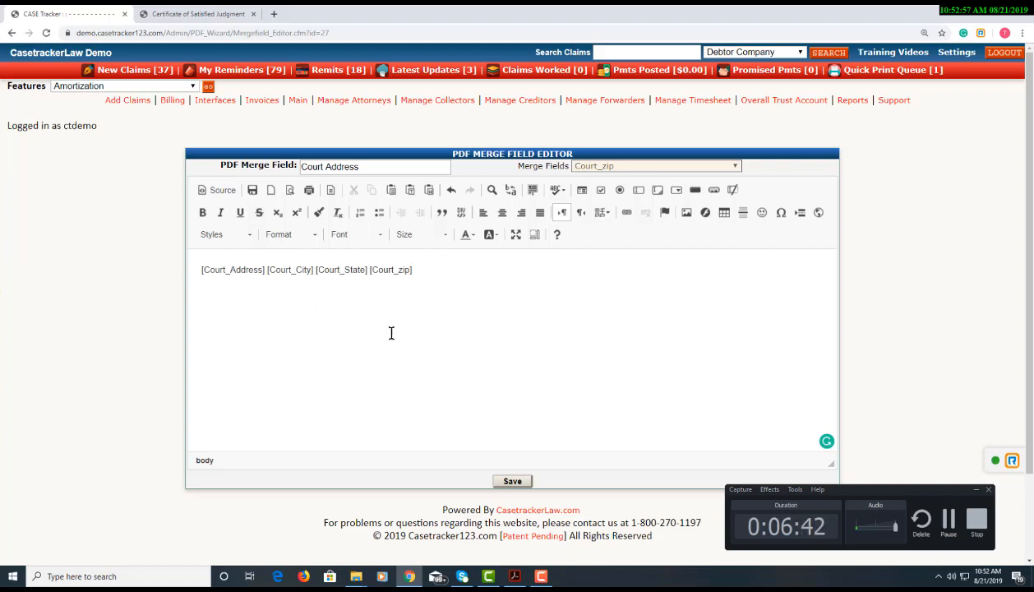
Save the Court Address merge field contents, glancing at the test_wizard PDF form
{"action": "left_click", "coordinate": [499, 484]}
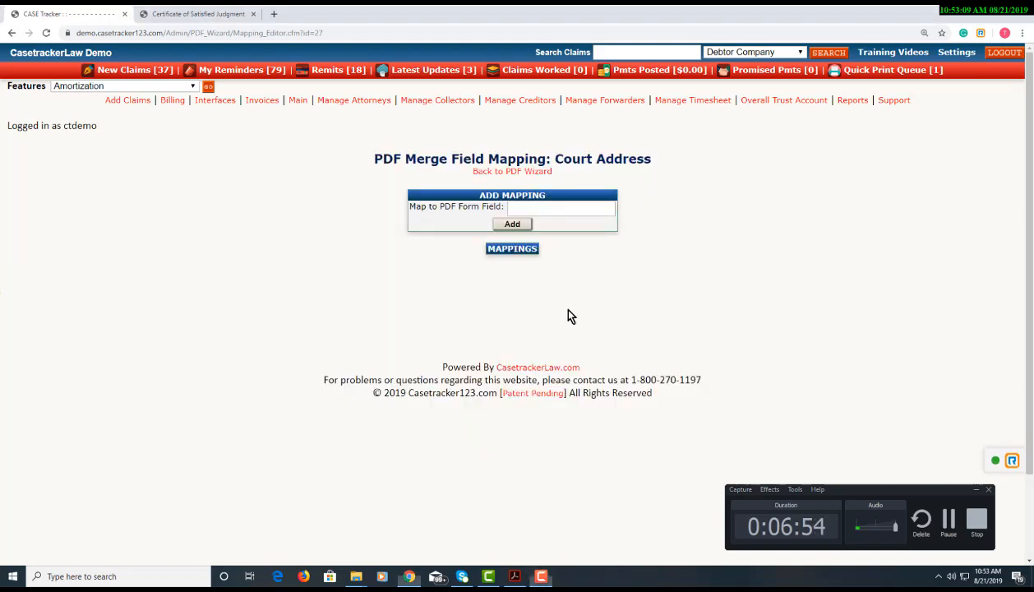
{"action": "left_click", "coordinate": [515, 576]}
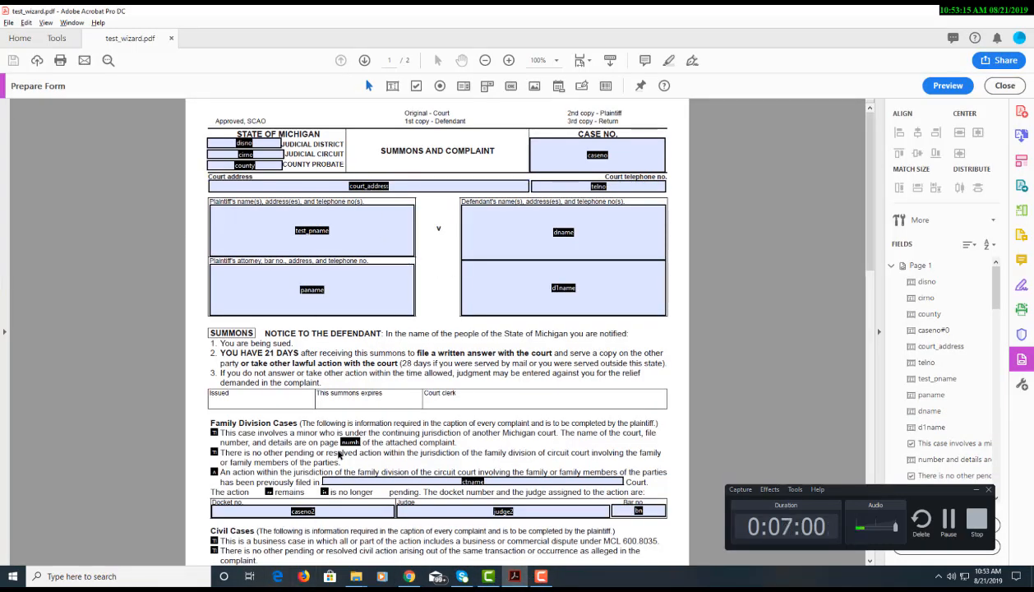
{"action": "left_click", "coordinate": [409, 576]}
Enter court_address as the PDF form field to map, verifying the name in Acrobat
{"action": "left_click", "coordinate": [544, 208]}
{"action": "type", "text": "co"}
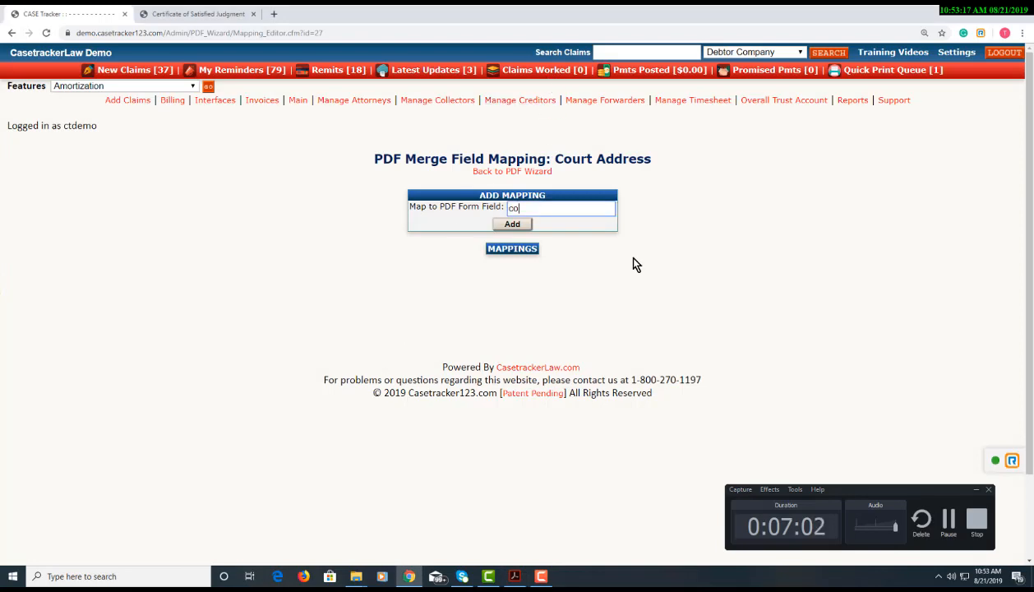
{"action": "type", "text": "urt_address"}
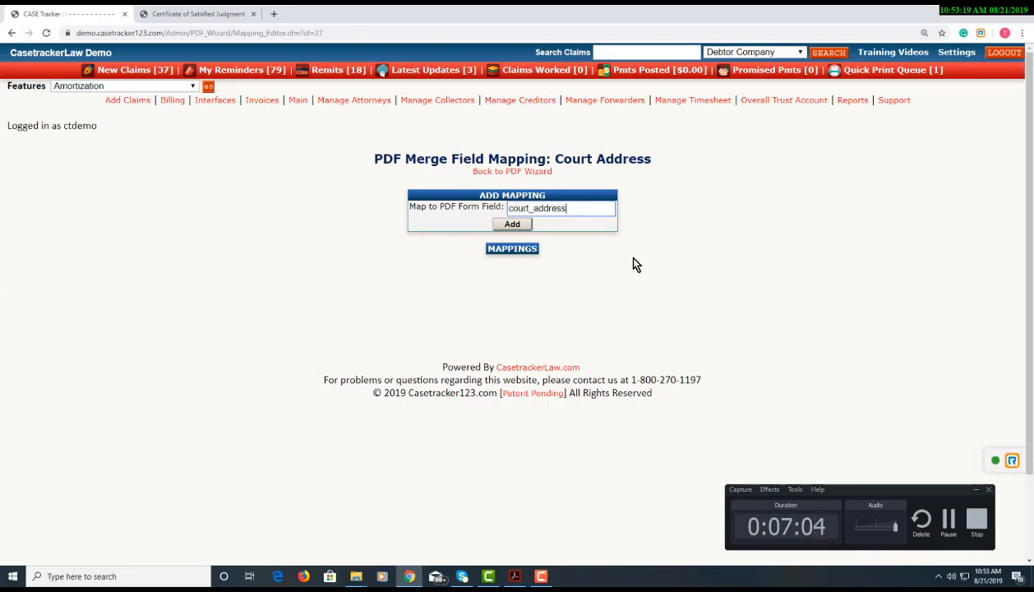
{"action": "key", "text": "alt+Tab"}
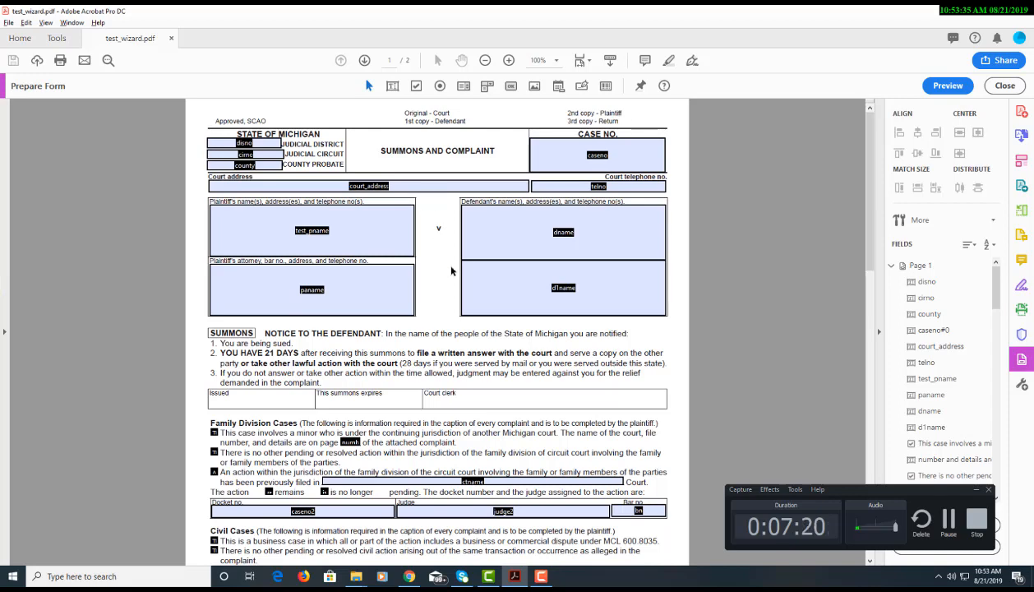
{"action": "key", "text": "alt+Tab"}
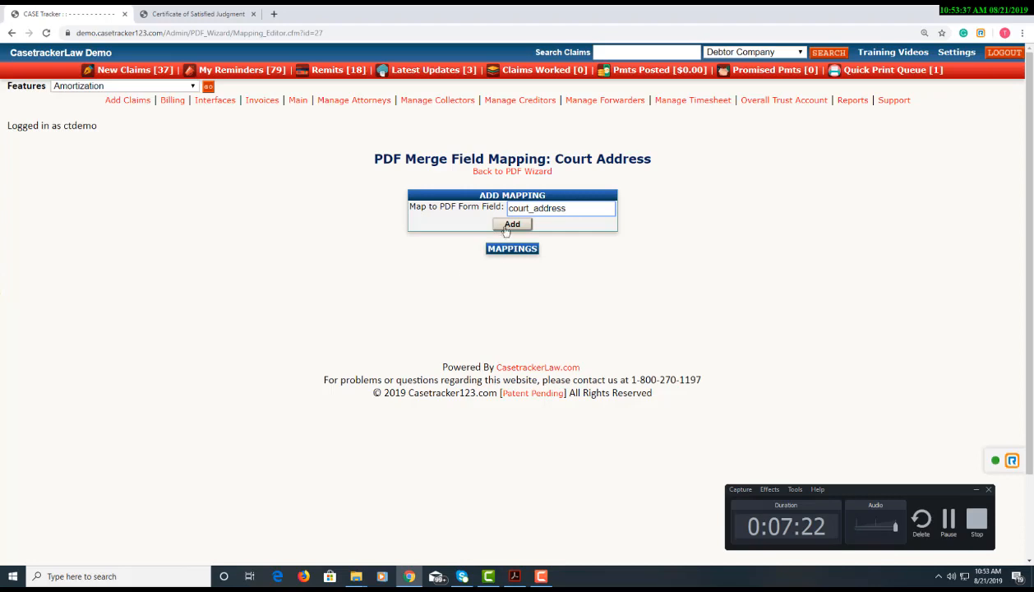
Add court_address and address as Court Address PDF field mappings, then go back to the overview
{"action": "left_click", "coordinate": [510, 224]}
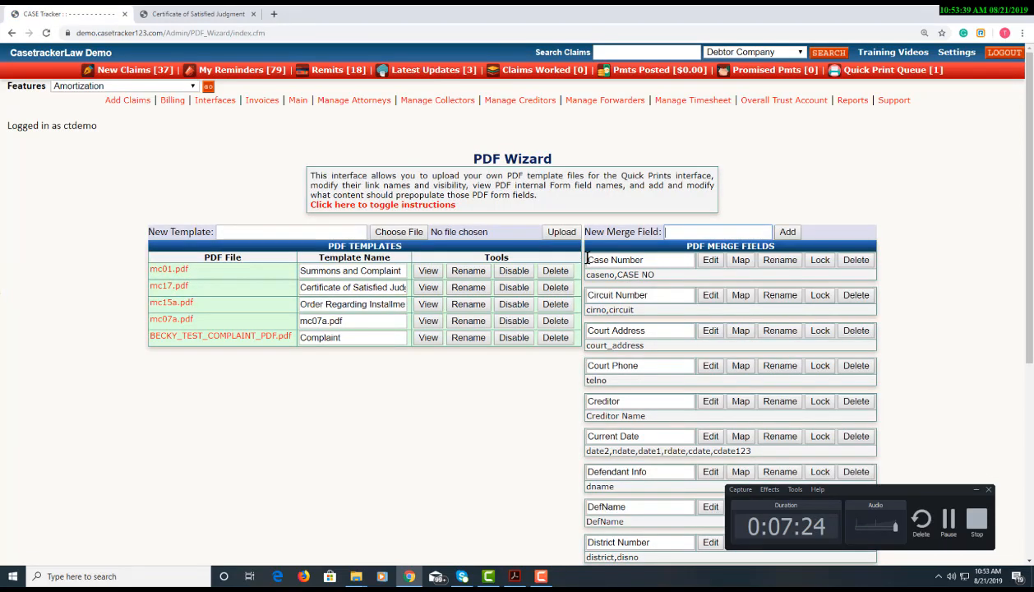
{"action": "scroll", "coordinate": [622, 368], "scroll_direction": "down", "scroll_amount": 3}
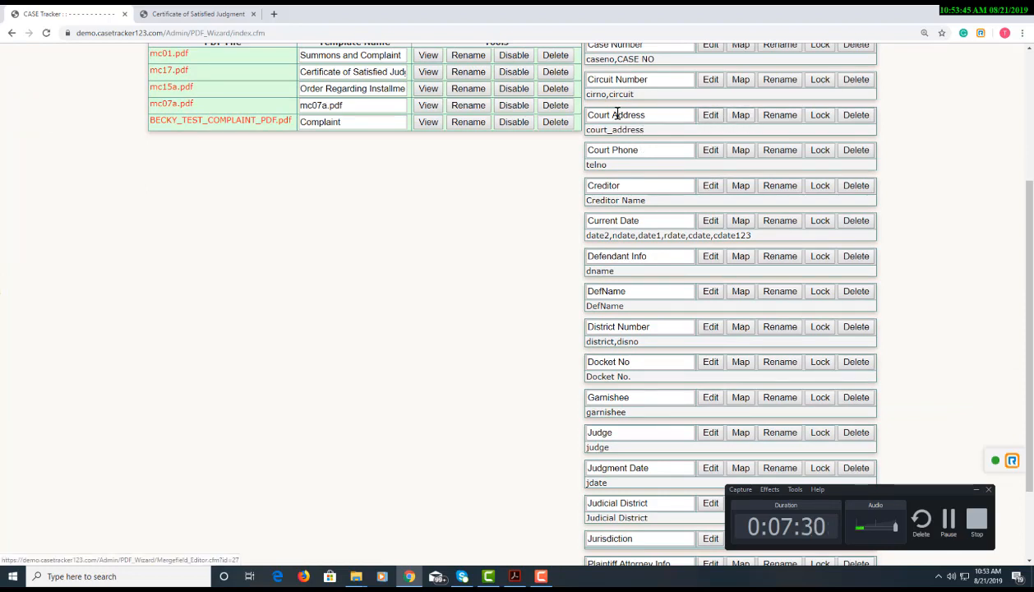
{"action": "left_click", "coordinate": [739, 118]}
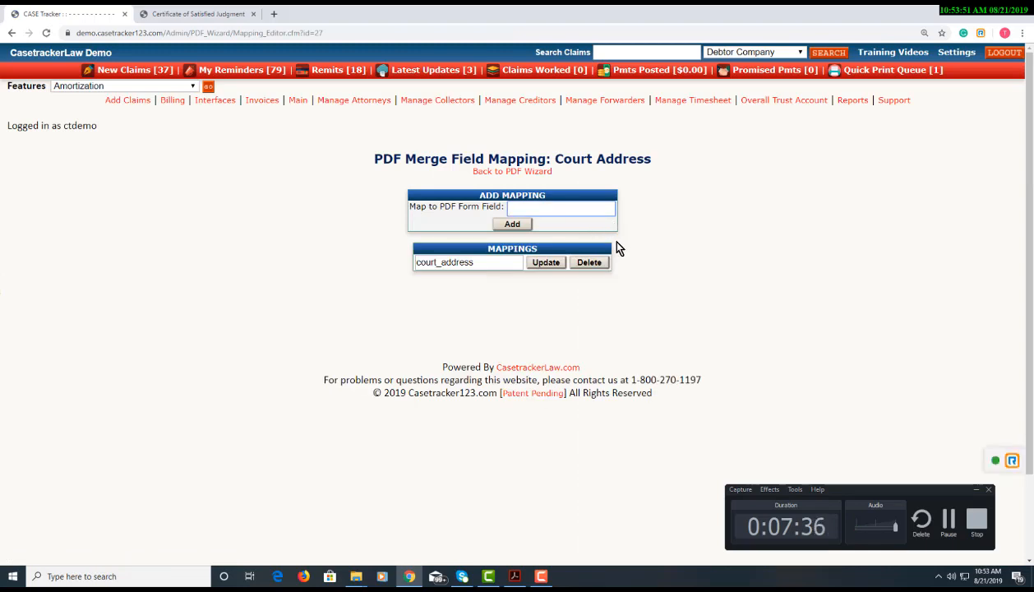
{"action": "type", "text": "address"}
{"action": "left_click", "coordinate": [514, 225]}
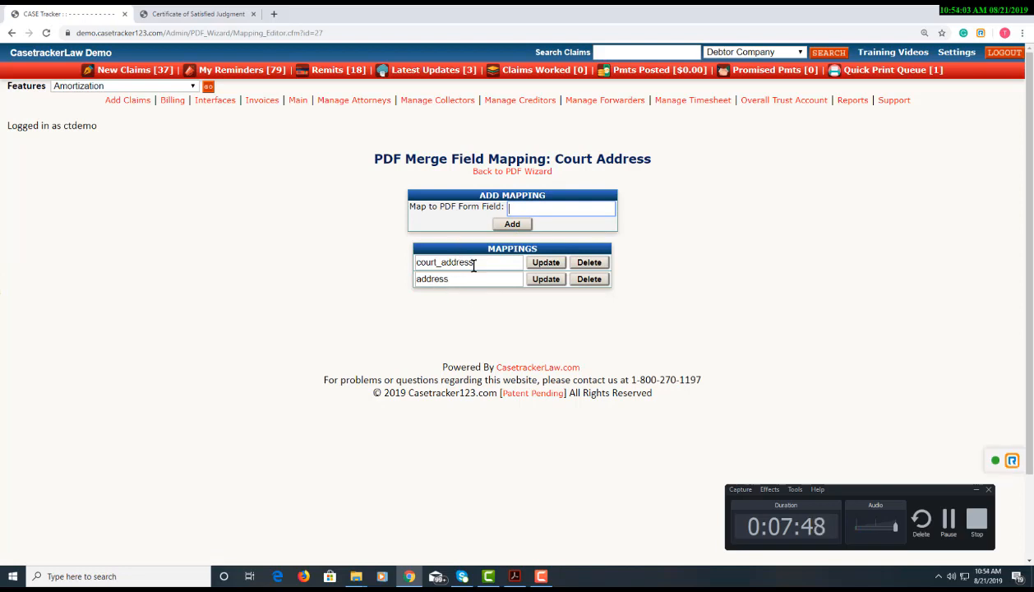
{"action": "left_click", "coordinate": [500, 172]}
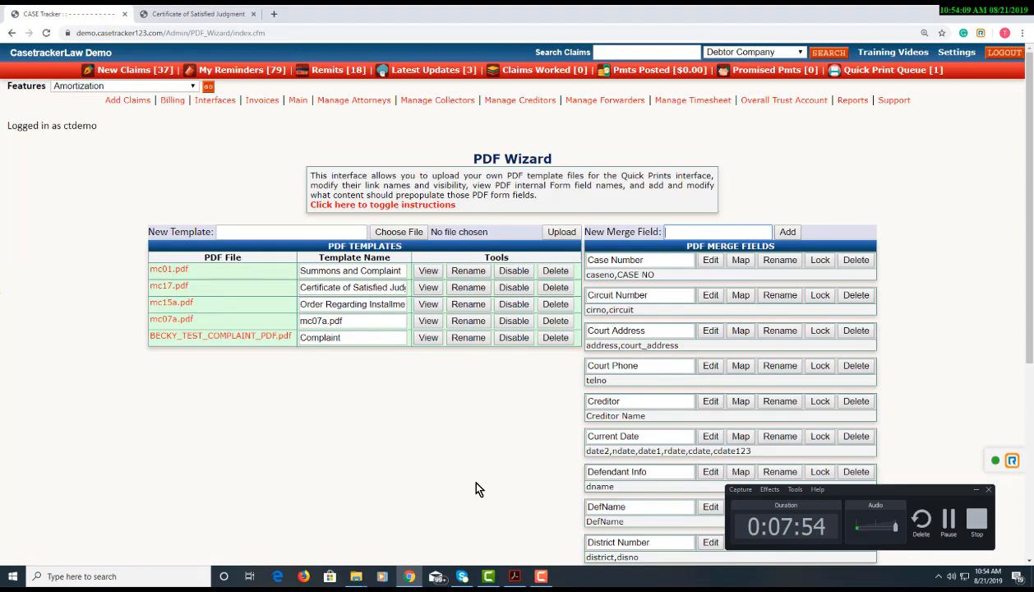
{"action": "key", "text": "alt+Tab"}
{"action": "key", "text": "alt+Tab"}
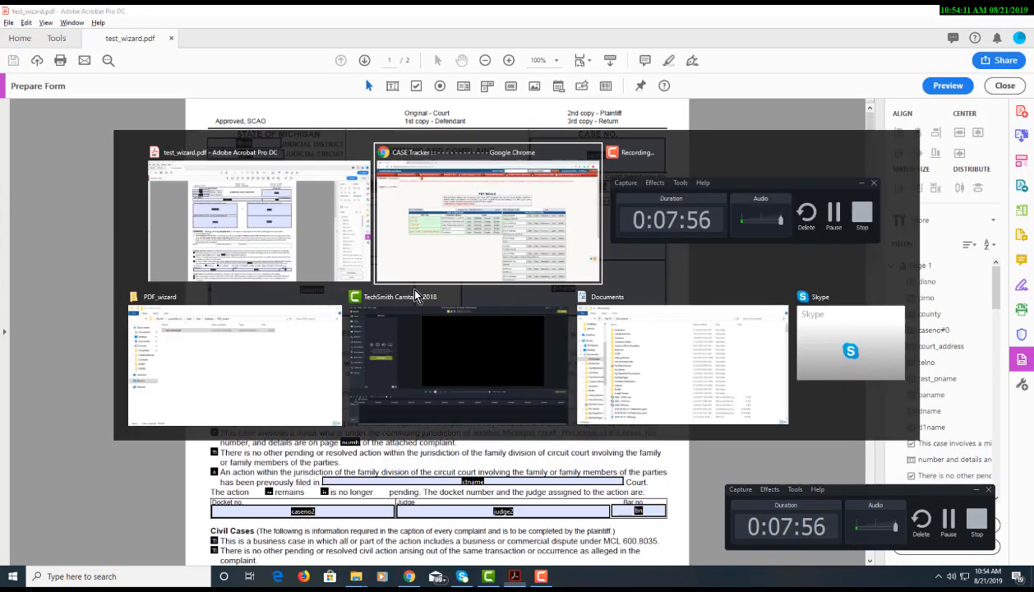
{"action": "scroll", "coordinate": [568, 376], "scroll_direction": "down", "scroll_amount": 5}
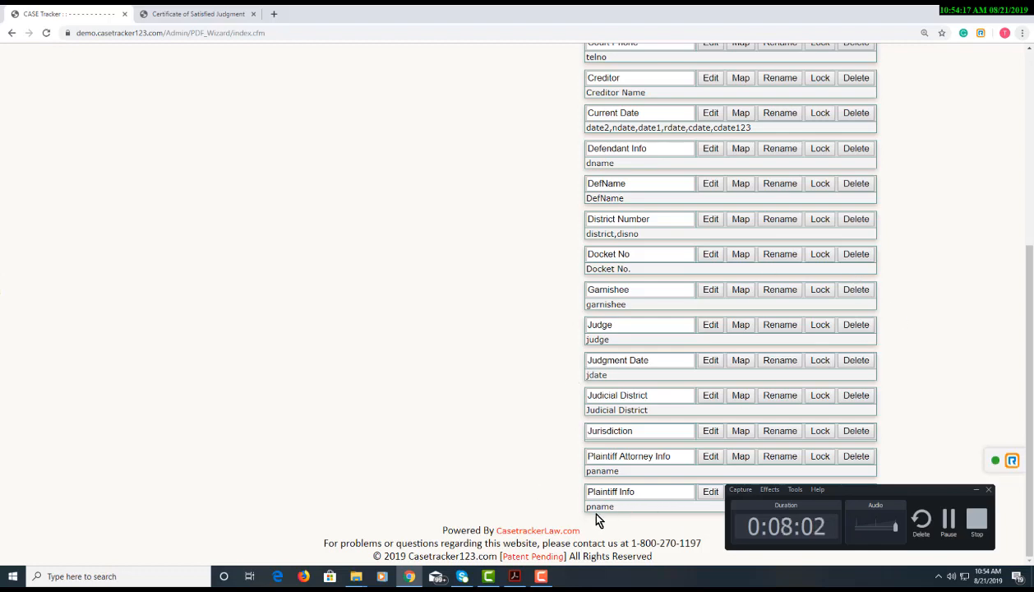
{"action": "left_click", "coordinate": [710, 492]}
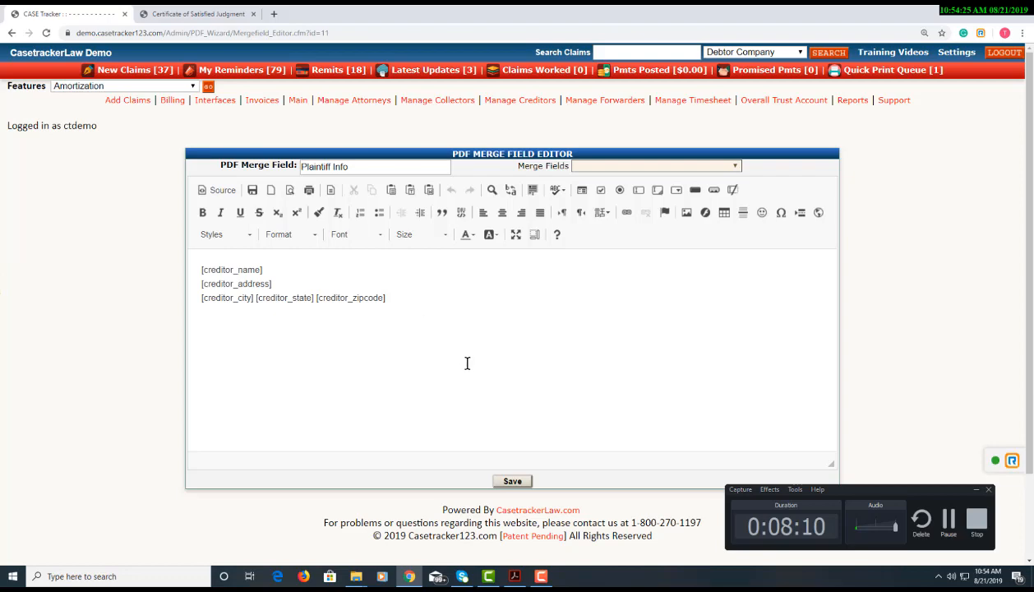
{"action": "left_click", "coordinate": [14, 36]}
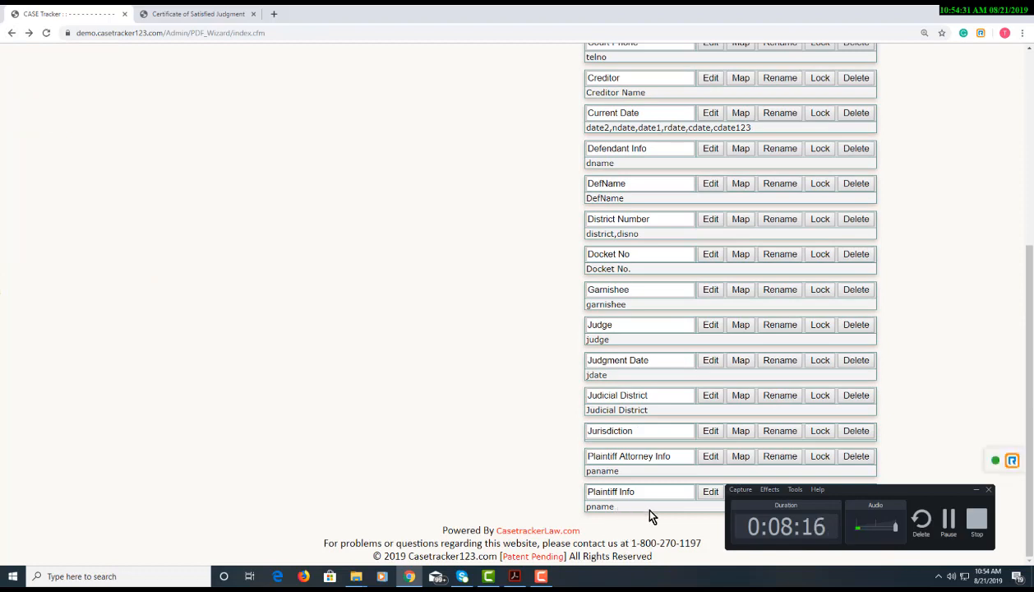
{"action": "left_click_drag", "start_coordinate": [911, 504], "coordinate": [959, 588]}
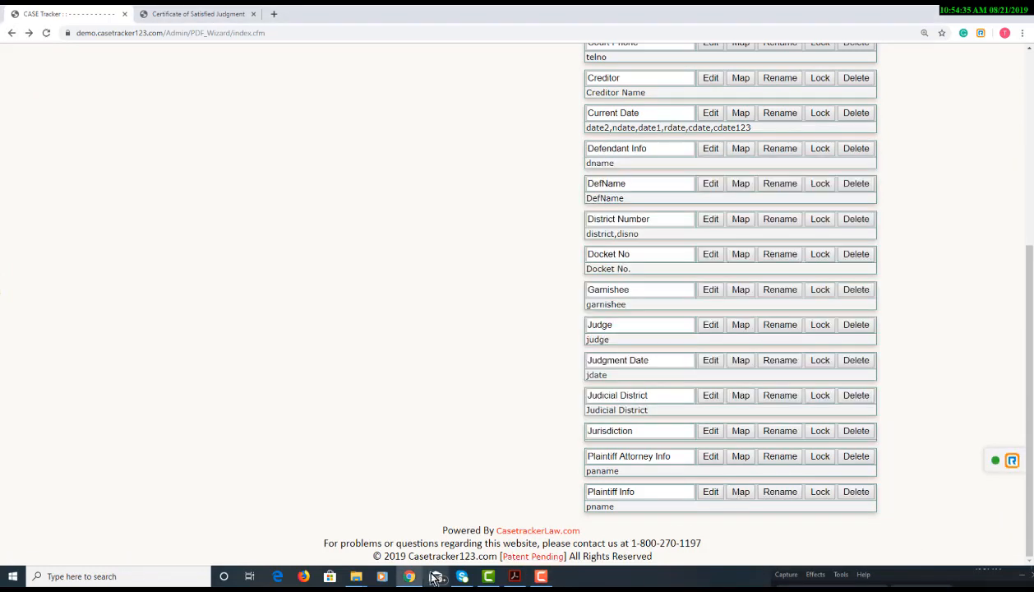
{"action": "mouse_move", "coordinate": [488, 579]}
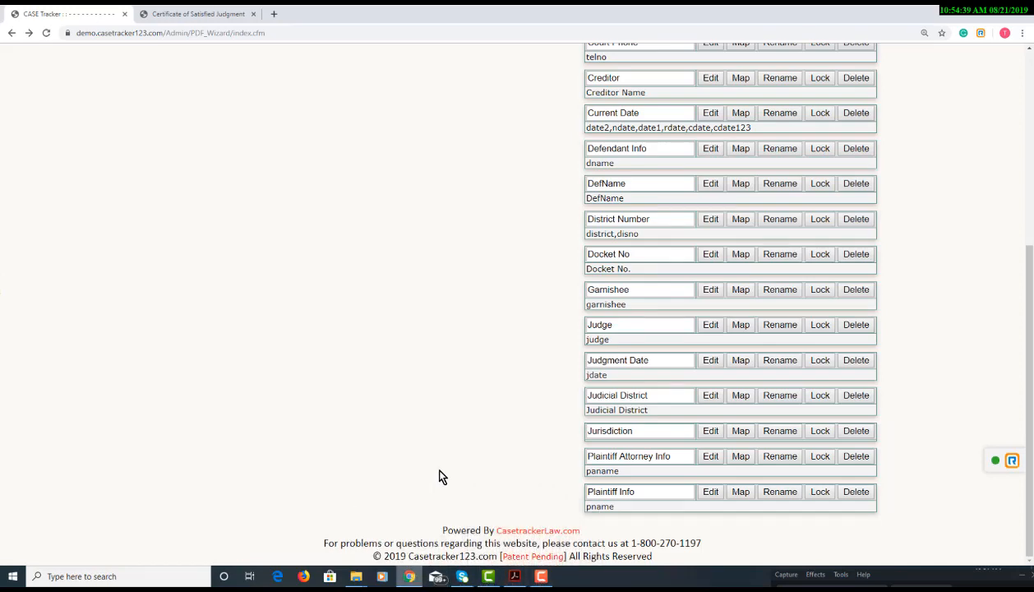
{"action": "key", "text": "alt+Tab"}
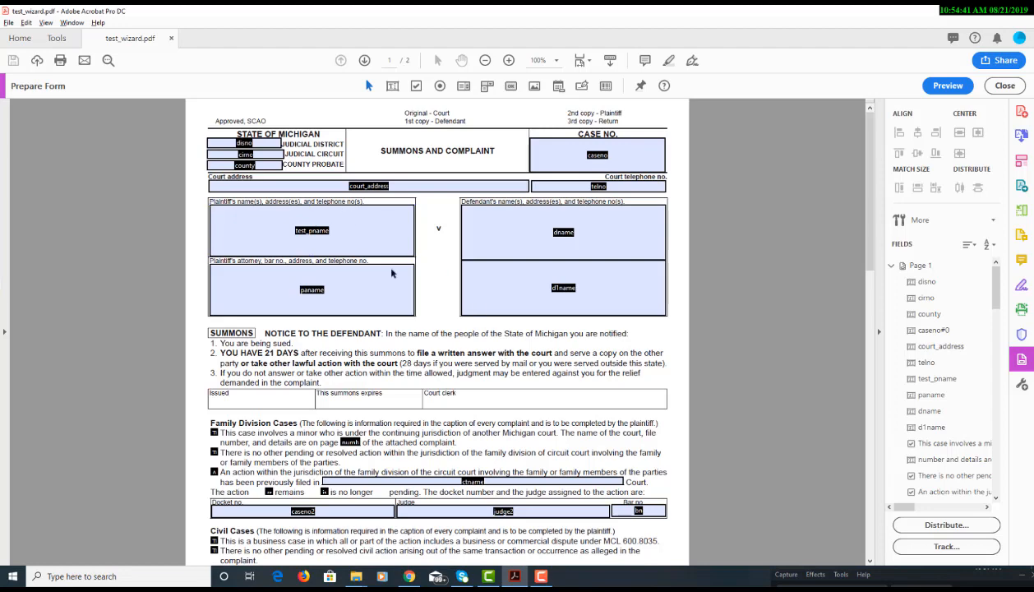
Add test_pname as a Plaintiff Info mapping alongside pname, then go back to the overview
{"action": "key", "text": "alt+Tab"}
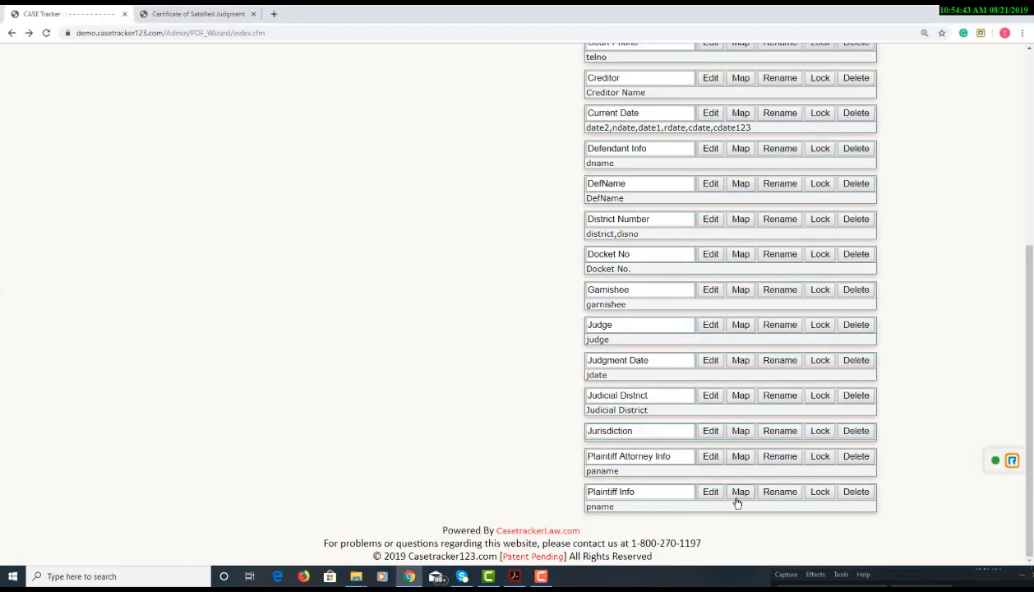
{"action": "left_click", "coordinate": [739, 494]}
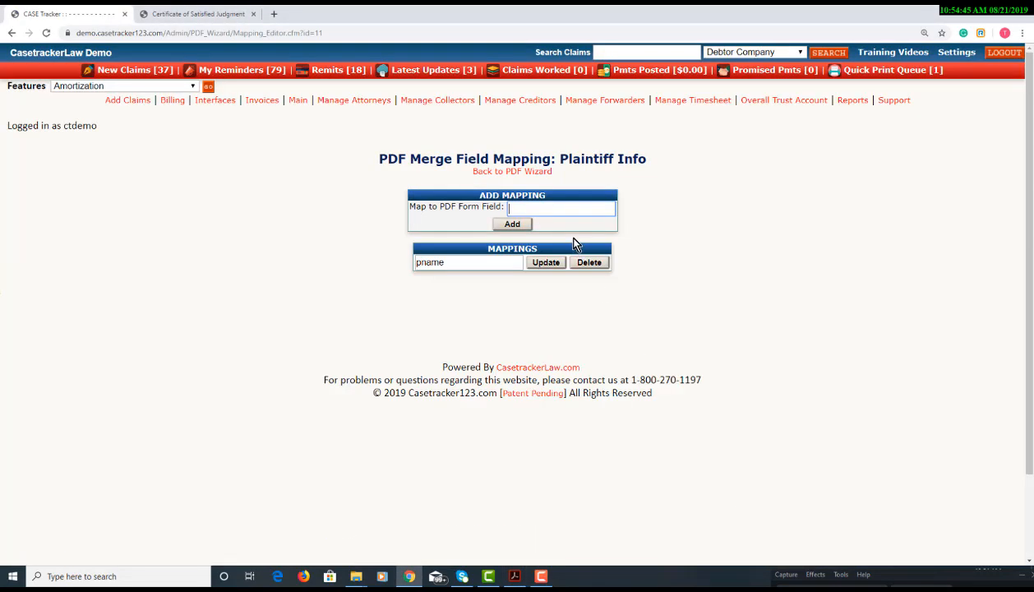
{"action": "type", "text": "test_pname"}
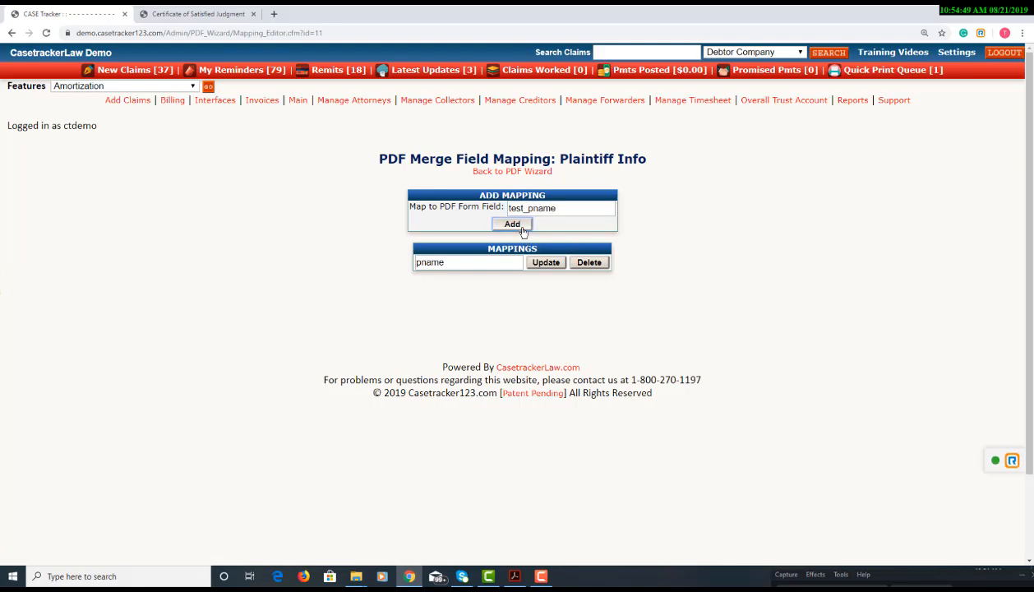
{"action": "left_click", "coordinate": [522, 226]}
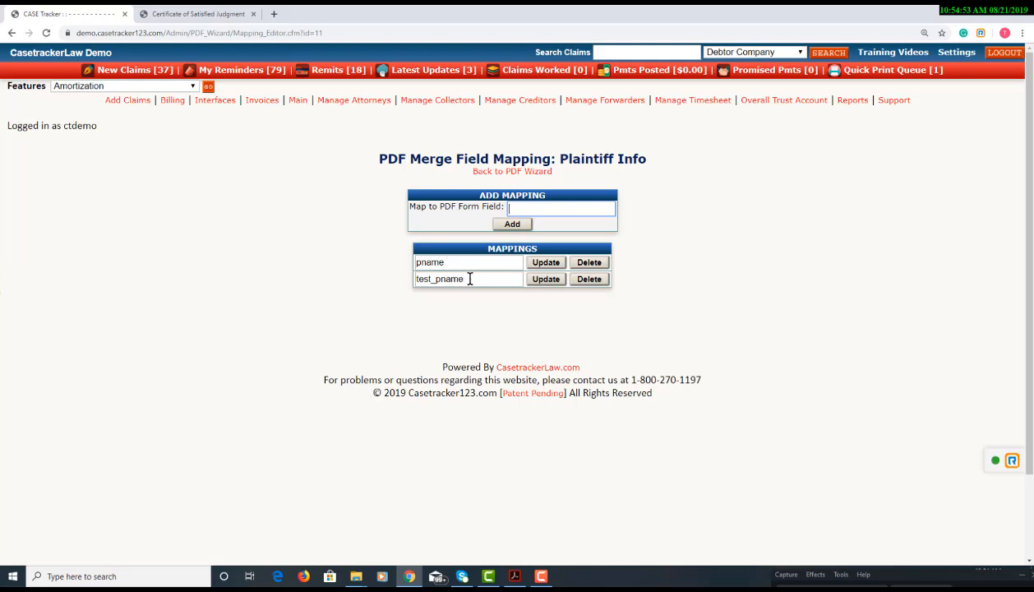
{"action": "left_click", "coordinate": [516, 175]}
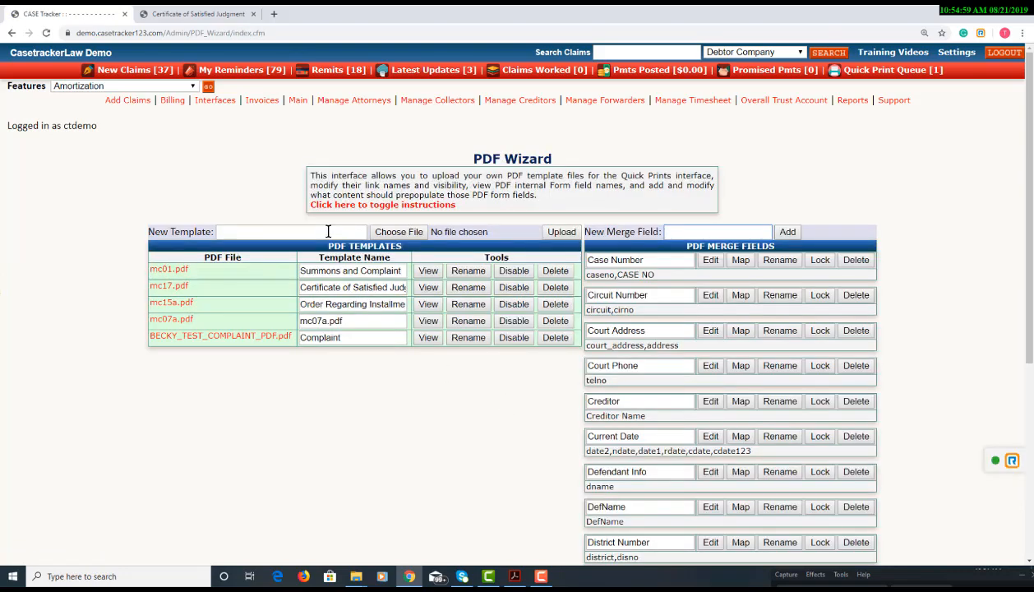
Choose Desktop > PDF_wizard > test_wizard.pdf as the new template file
{"action": "left_click", "coordinate": [328, 231]}
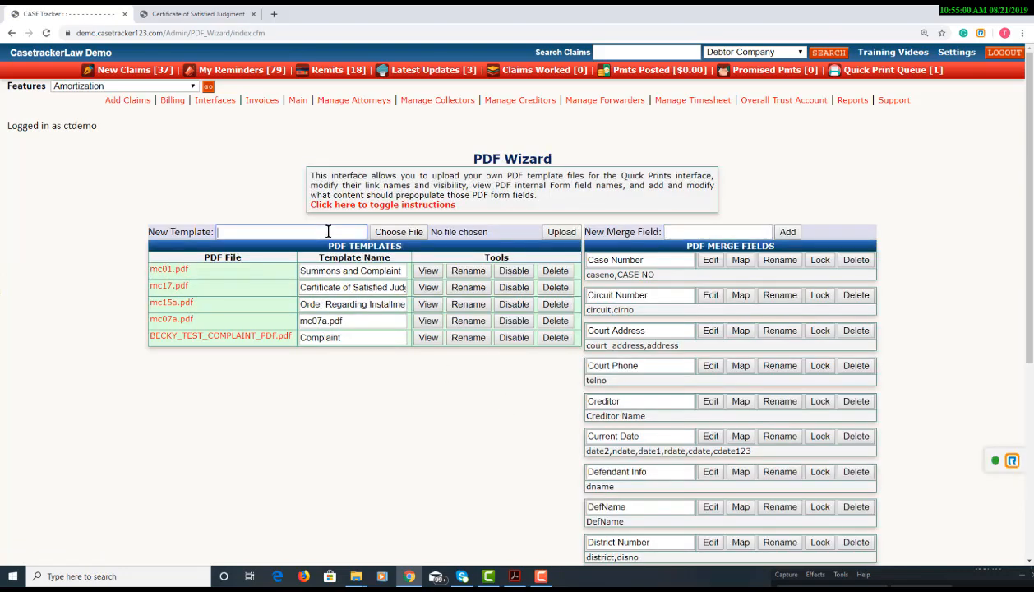
{"action": "left_click", "coordinate": [375, 228]}
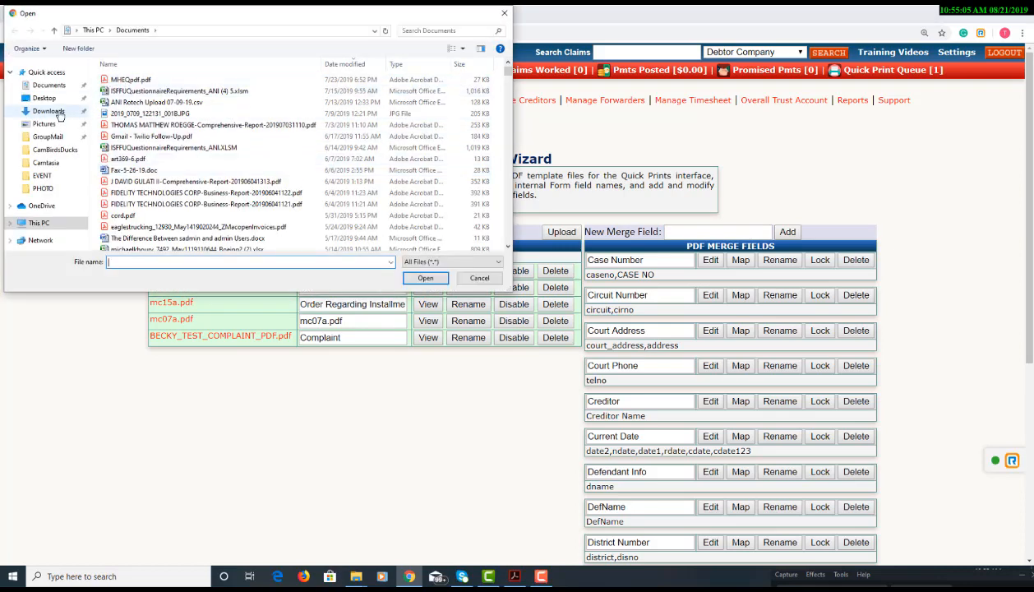
{"action": "left_click", "coordinate": [51, 98]}
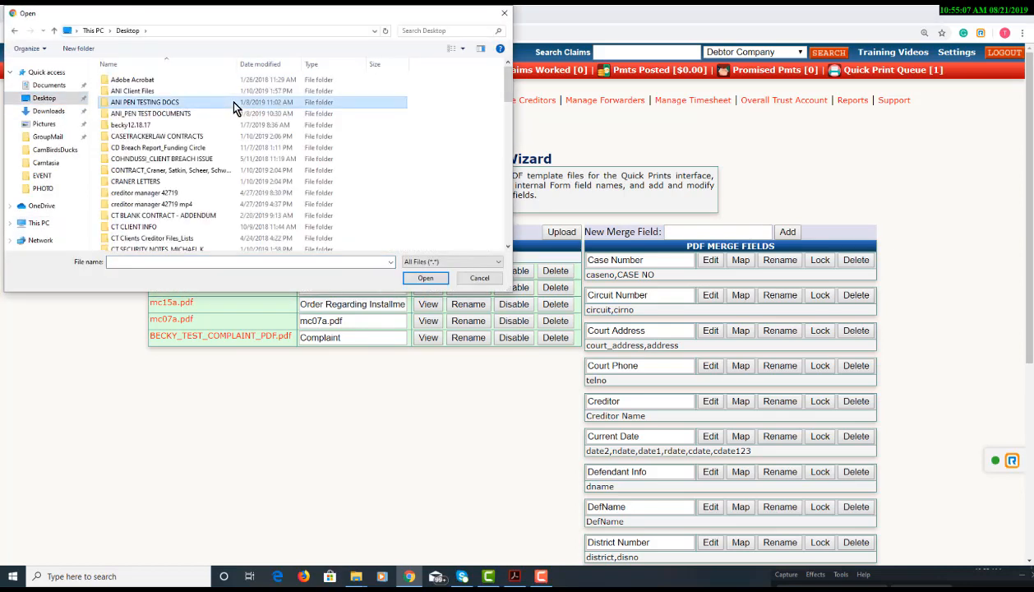
{"action": "scroll", "coordinate": [231, 109], "scroll_direction": "down", "scroll_amount": 5}
{"action": "double_click", "coordinate": [204, 87]}
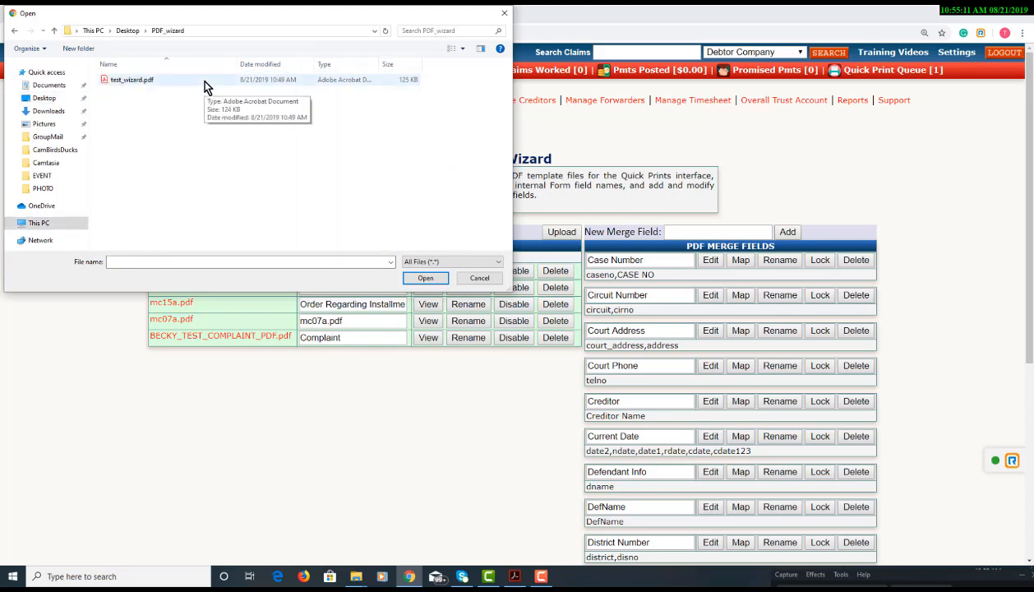
{"action": "double_click", "coordinate": [205, 82]}
Name the template 'Test PDF', upload it, and open its field-name preview
{"action": "left_click", "coordinate": [265, 234]}
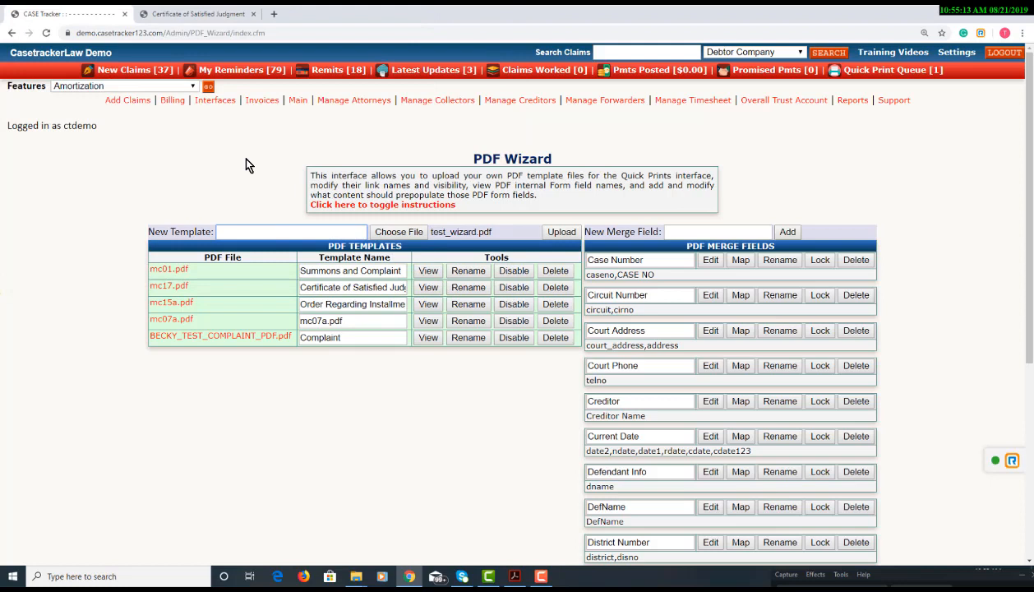
{"action": "type", "text": "Test PDF"}
{"action": "left_click", "coordinate": [554, 234]}
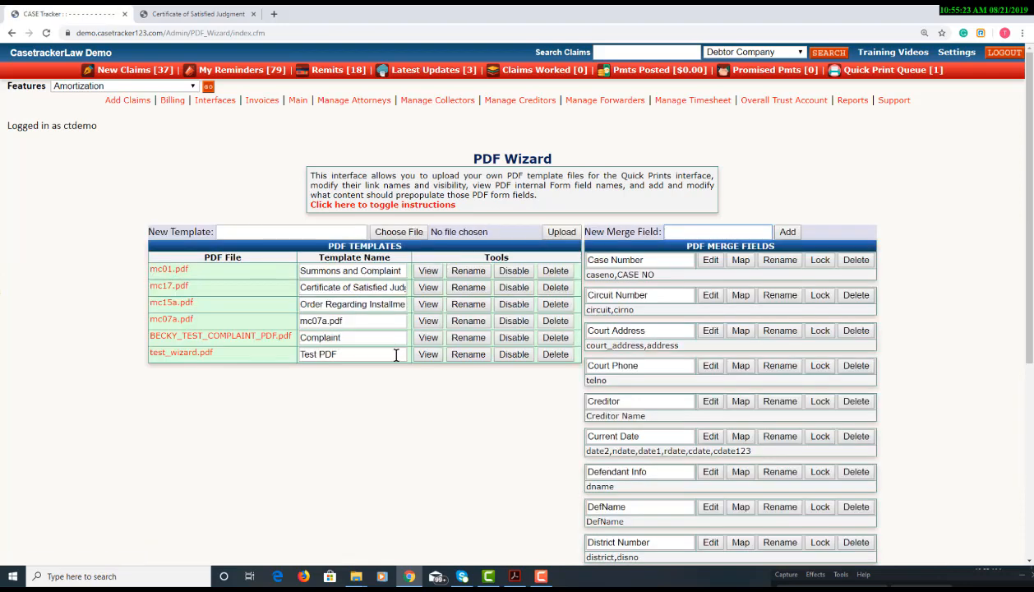
{"action": "left_click", "coordinate": [426, 355]}
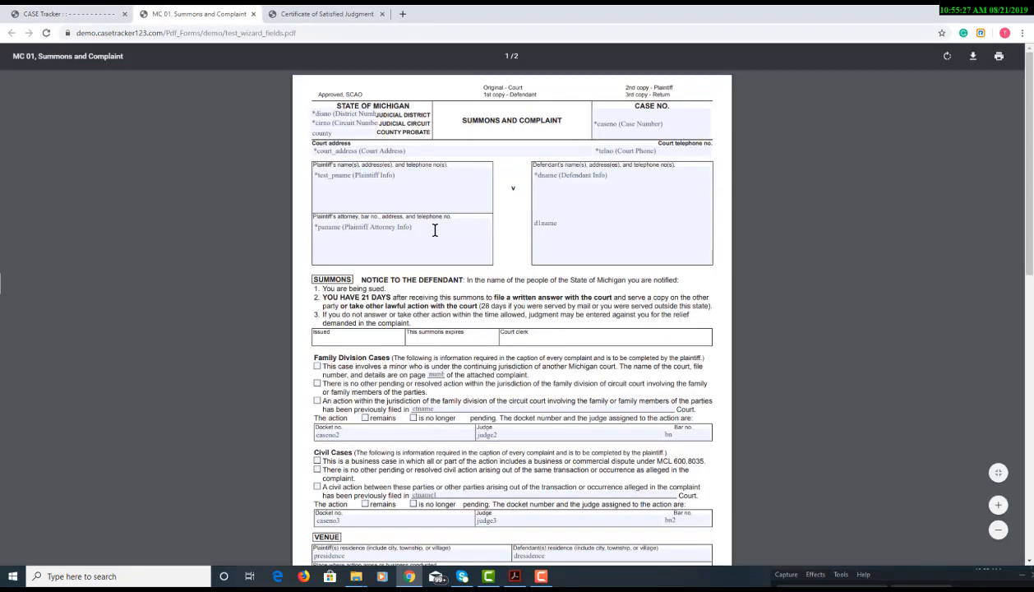
Confirm the MC 01 preview's plaintiff box is test_pname, then close the preview tab
{"action": "left_click", "coordinate": [318, 179]}
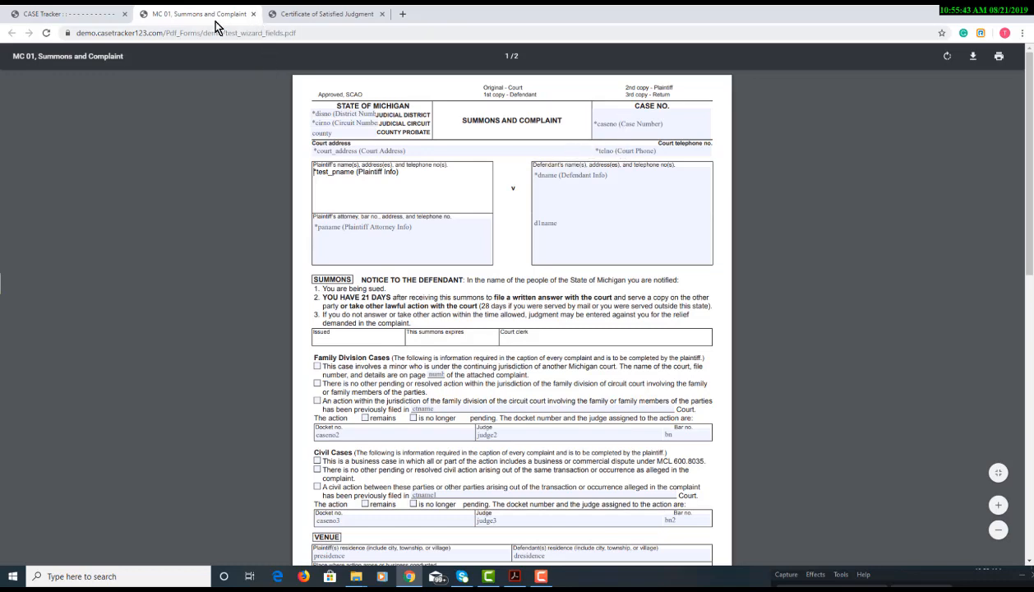
{"action": "left_click", "coordinate": [253, 14]}
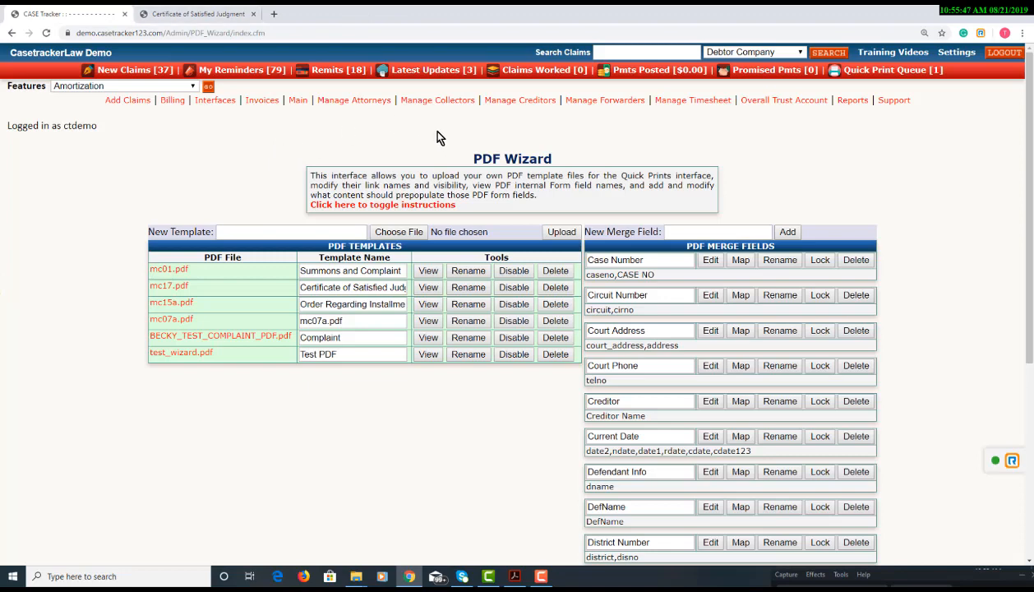
Find claim 24514 in the new claims list and open its details
{"action": "left_click", "coordinate": [132, 70]}
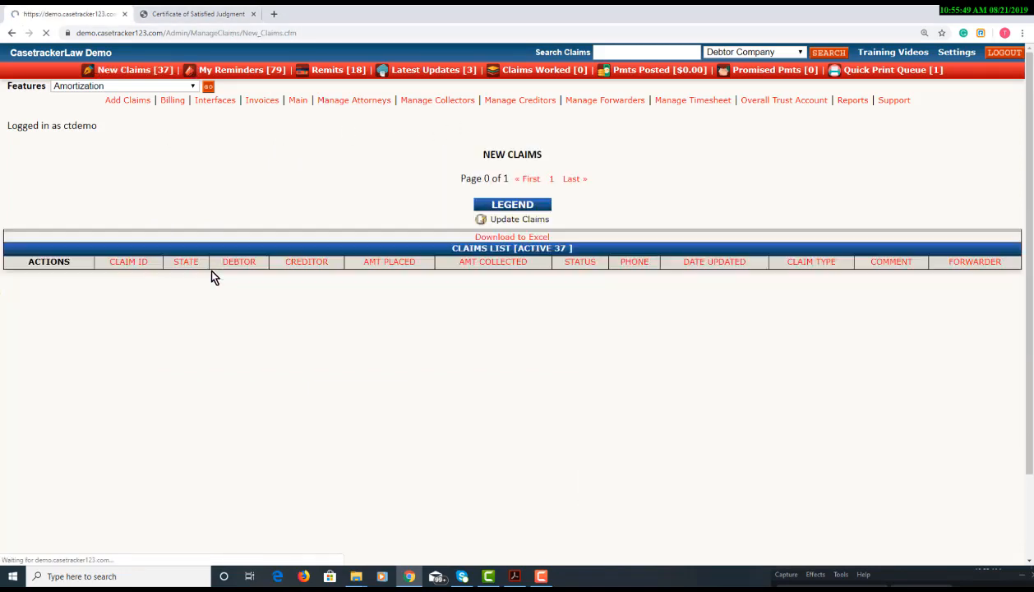
{"action": "scroll", "coordinate": [196, 373], "scroll_direction": "down", "scroll_amount": 5}
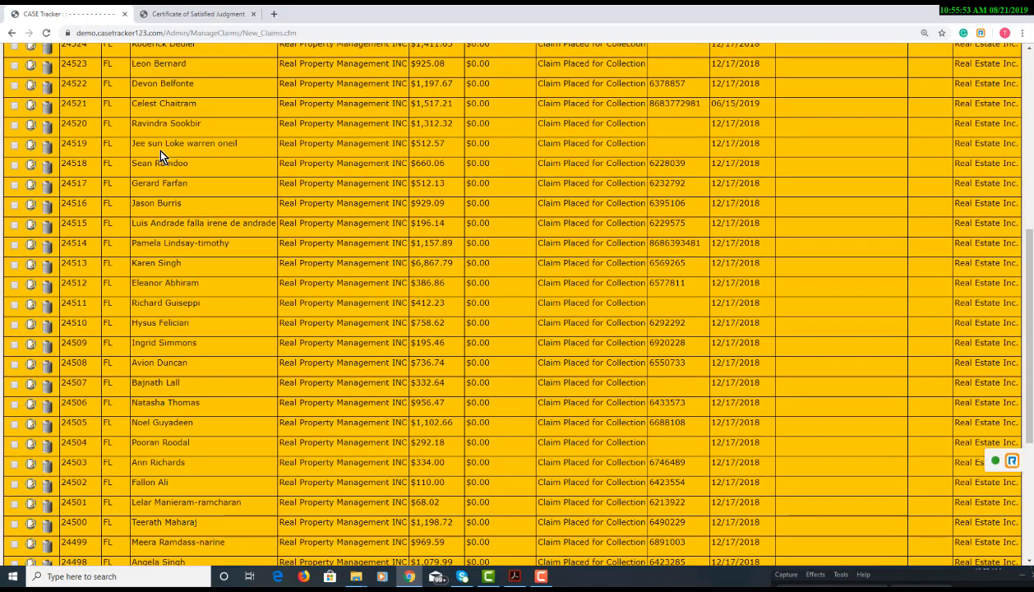
{"action": "scroll", "coordinate": [162, 157], "scroll_direction": "down", "scroll_amount": 4}
{"action": "scroll", "coordinate": [174, 162], "scroll_direction": "up", "scroll_amount": 8}
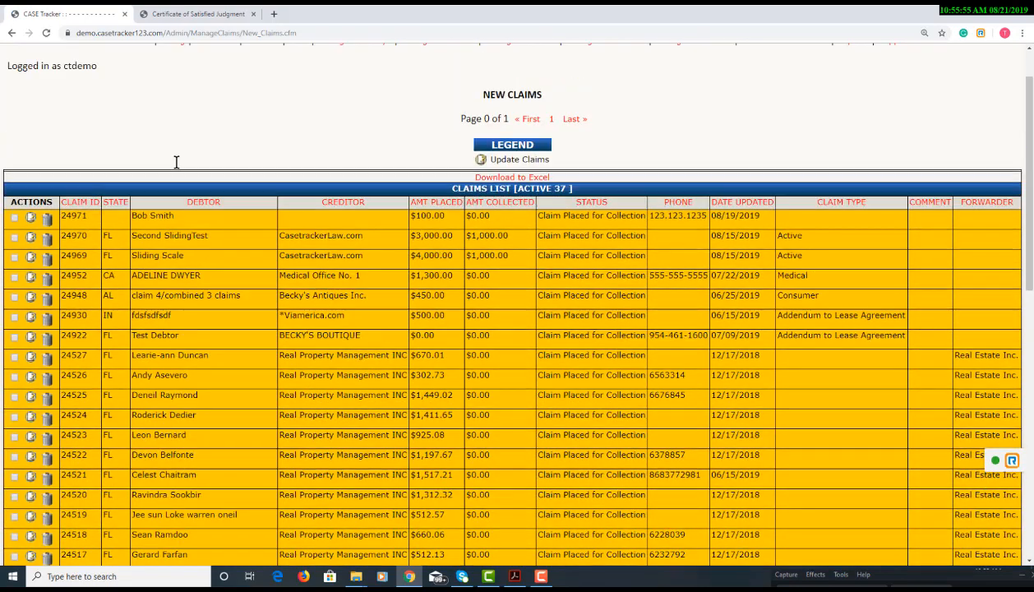
{"action": "scroll", "coordinate": [176, 162], "scroll_direction": "down", "scroll_amount": 5}
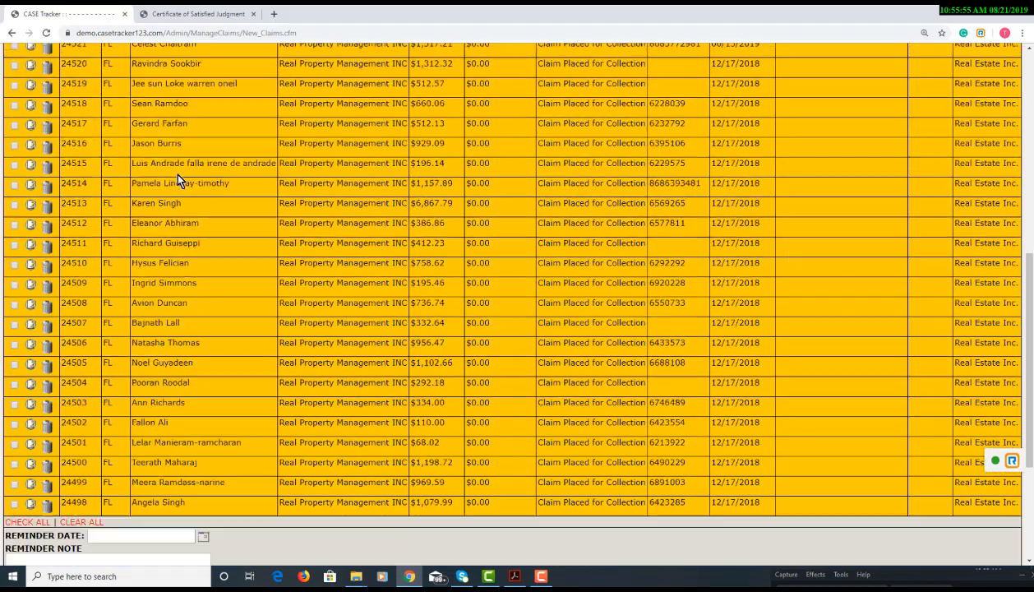
{"action": "left_click", "coordinate": [40, 188]}
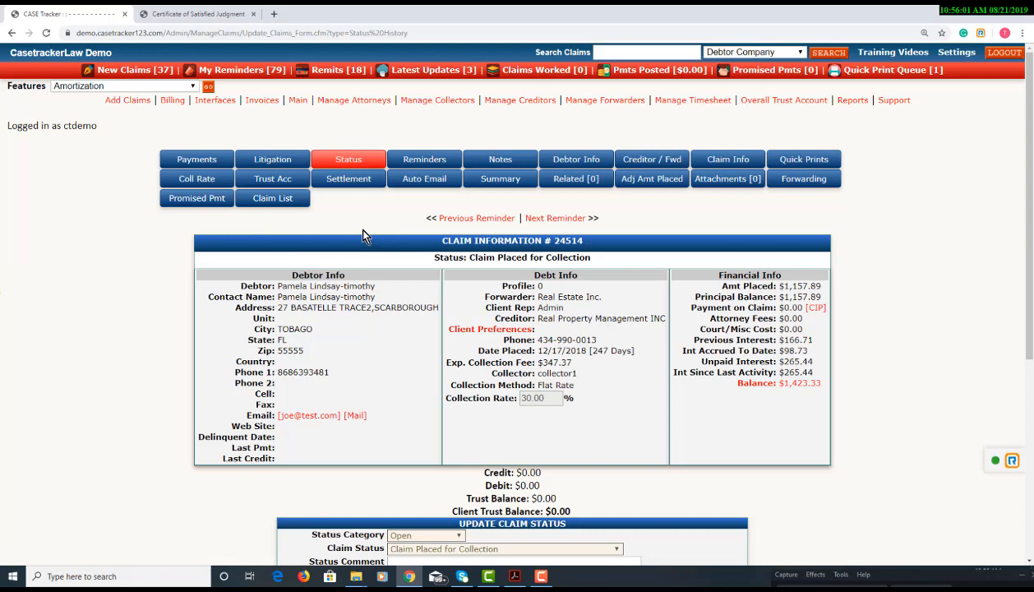
List Quick Prints letters from ALL folders and scroll down to the PDF Merge Letters
{"action": "left_click", "coordinate": [802, 168]}
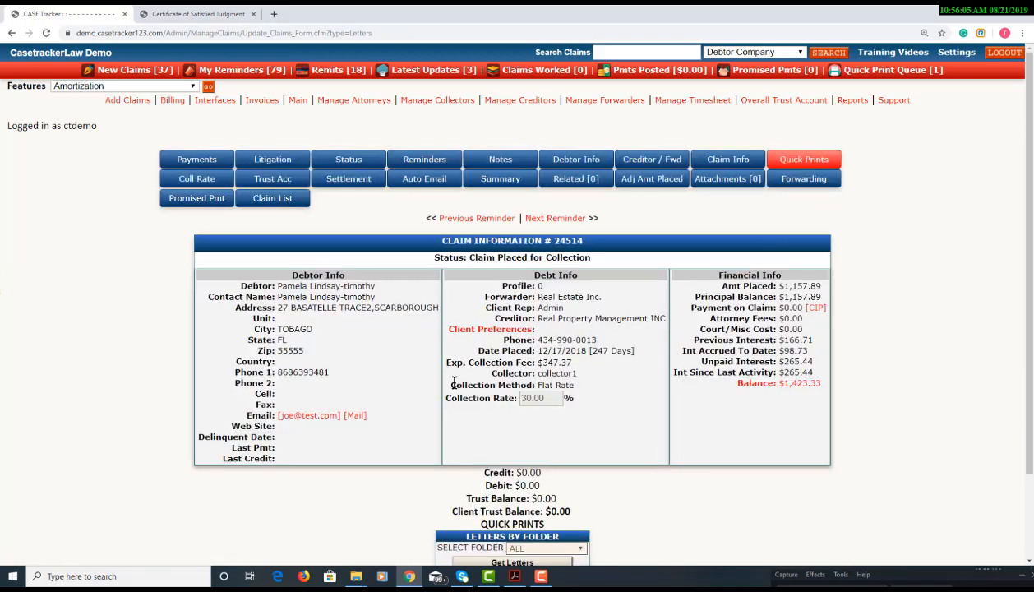
{"action": "scroll", "coordinate": [533, 451], "scroll_direction": "down", "scroll_amount": 3}
{"action": "left_click", "coordinate": [539, 449]}
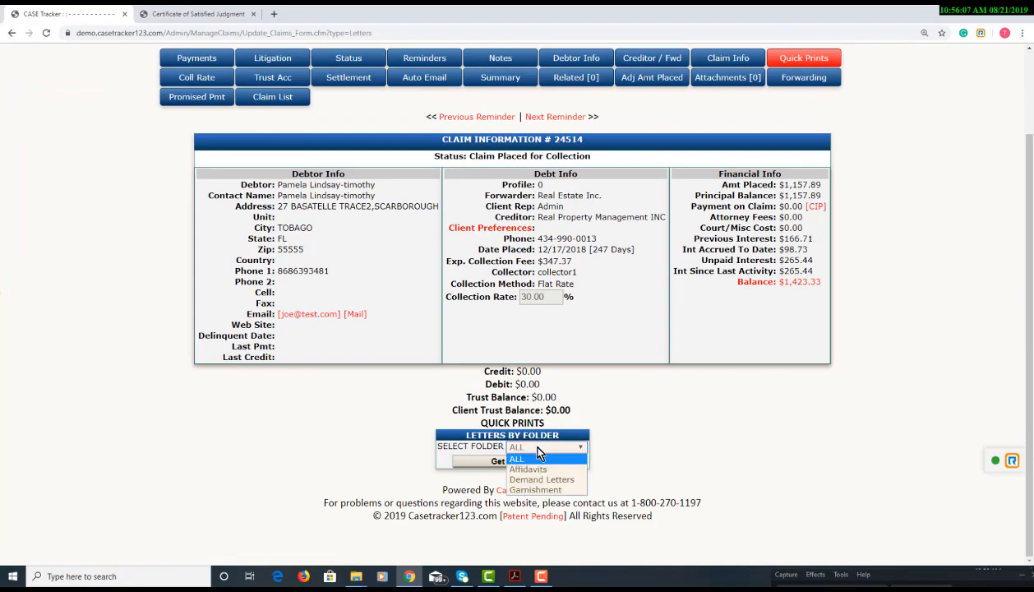
{"action": "left_click", "coordinate": [538, 458]}
{"action": "left_click", "coordinate": [503, 459]}
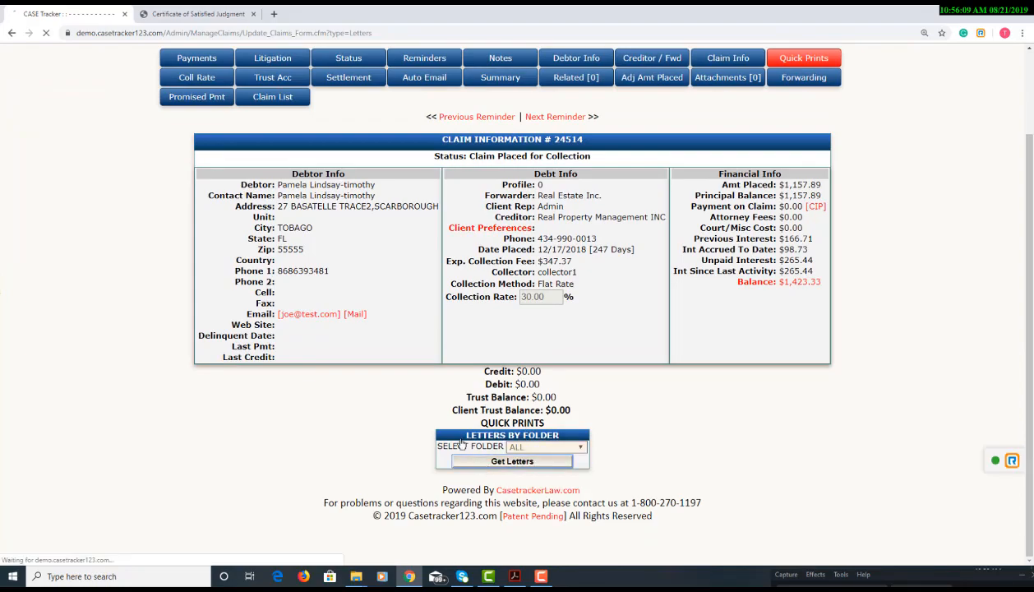
{"action": "scroll", "coordinate": [396, 378], "scroll_direction": "down", "scroll_amount": 10}
{"action": "scroll", "coordinate": [396, 379], "scroll_direction": "down", "scroll_amount": 15}
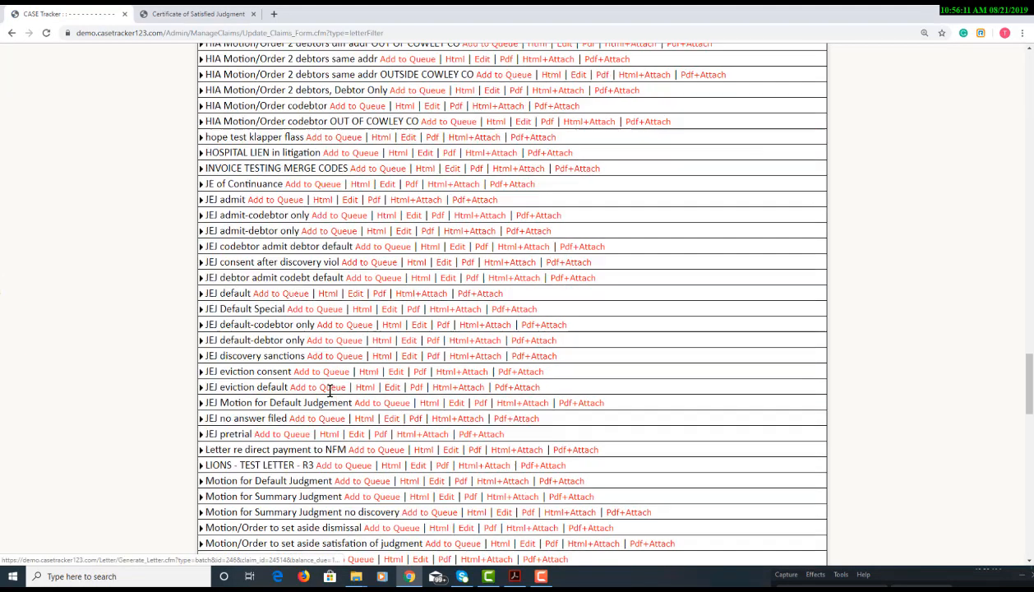
{"action": "scroll", "coordinate": [329, 395], "scroll_direction": "down", "scroll_amount": 10}
{"action": "scroll", "coordinate": [329, 394], "scroll_direction": "up", "scroll_amount": 20}
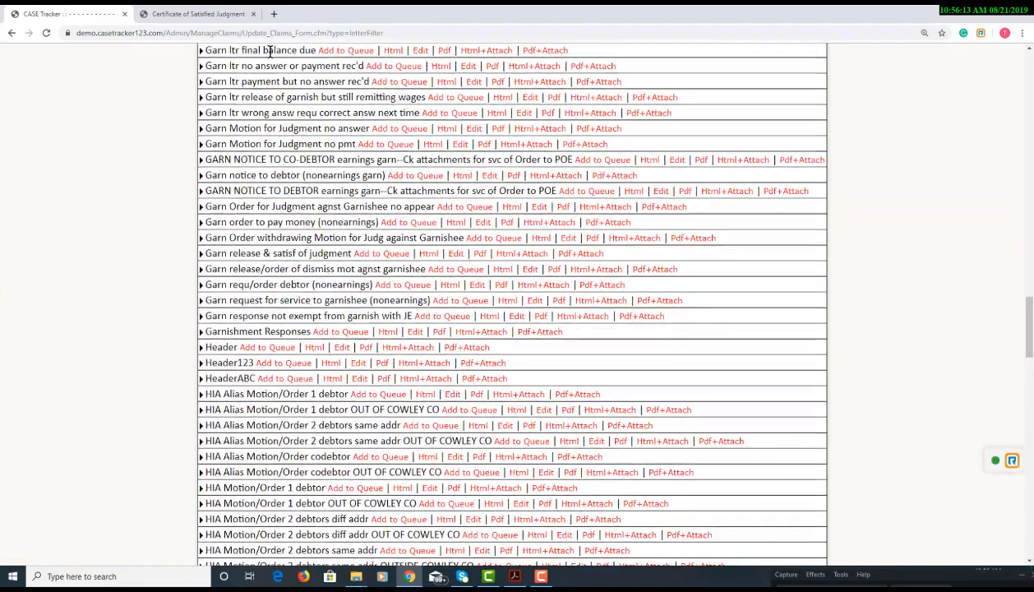
{"action": "scroll", "coordinate": [263, 238], "scroll_direction": "down", "scroll_amount": 20}
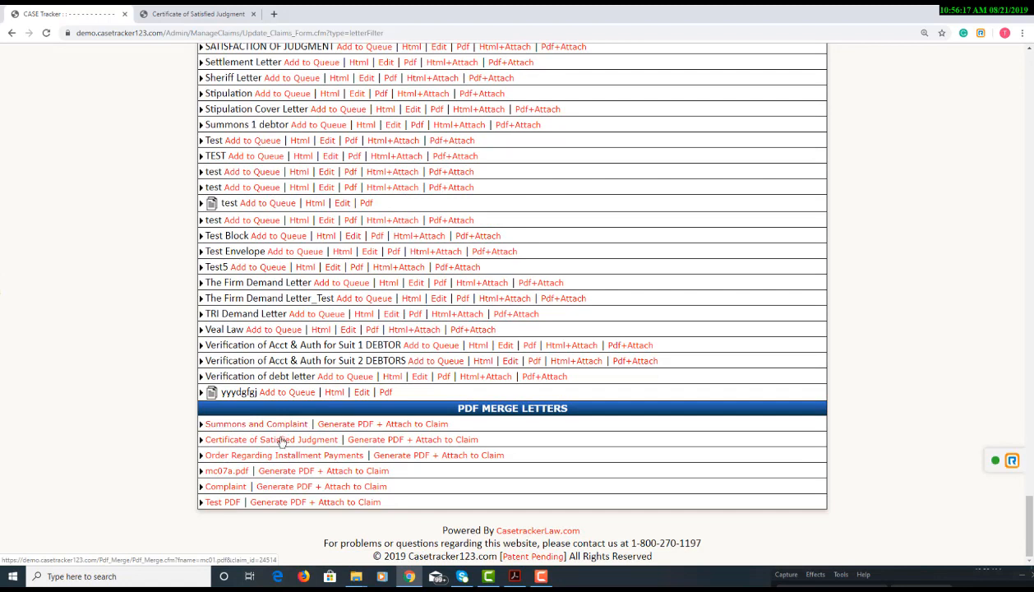
Generate the Test PDF merge for claim 24514 and inspect the plaintiff name and address text
{"action": "left_click", "coordinate": [221, 502]}
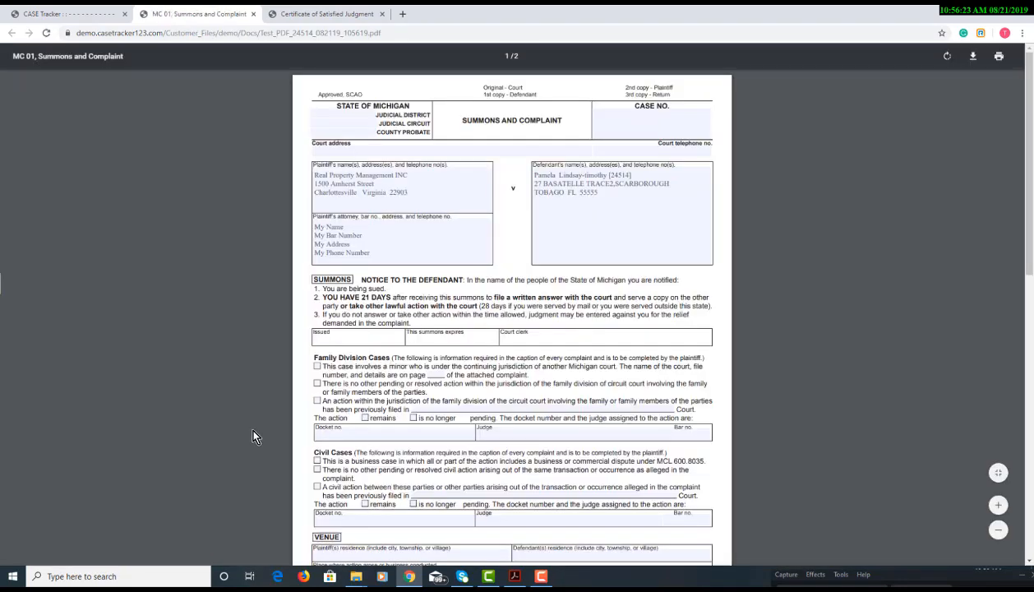
{"action": "left_click", "coordinate": [413, 191]}
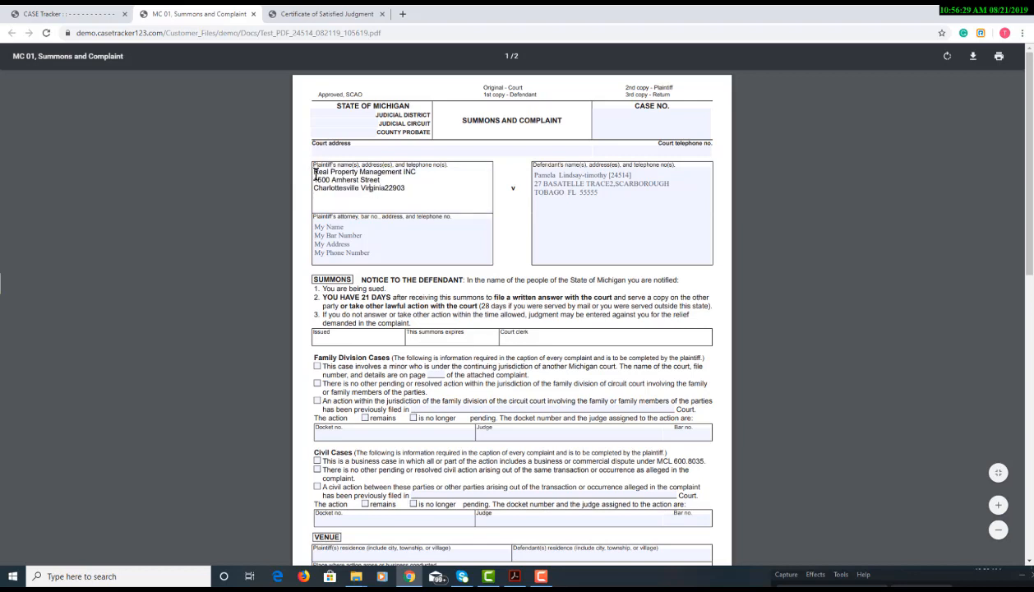
{"action": "left_click_drag", "start_coordinate": [310, 170], "coordinate": [409, 200]}
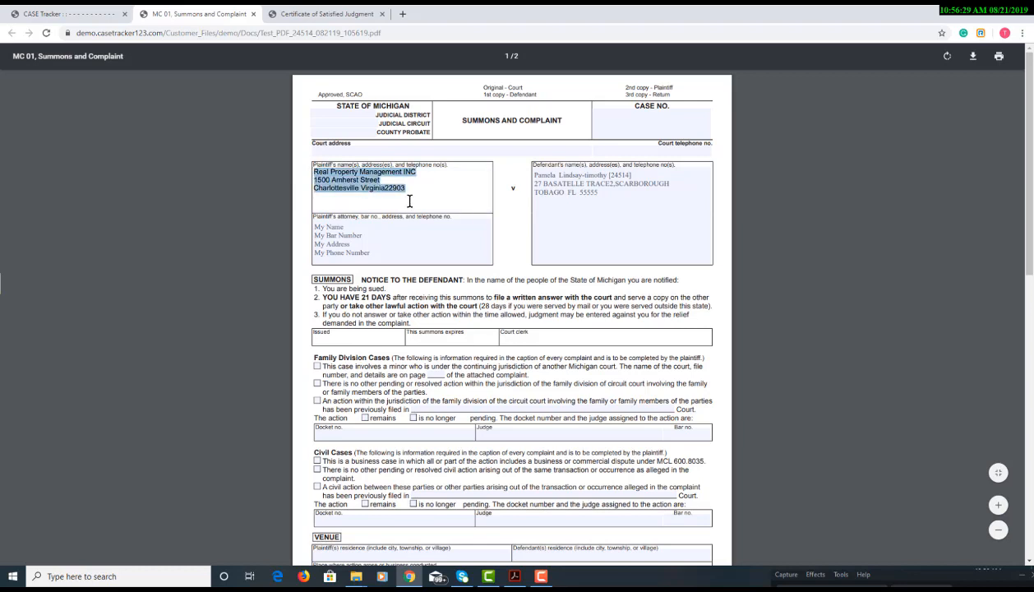
{"action": "left_click", "coordinate": [354, 150]}
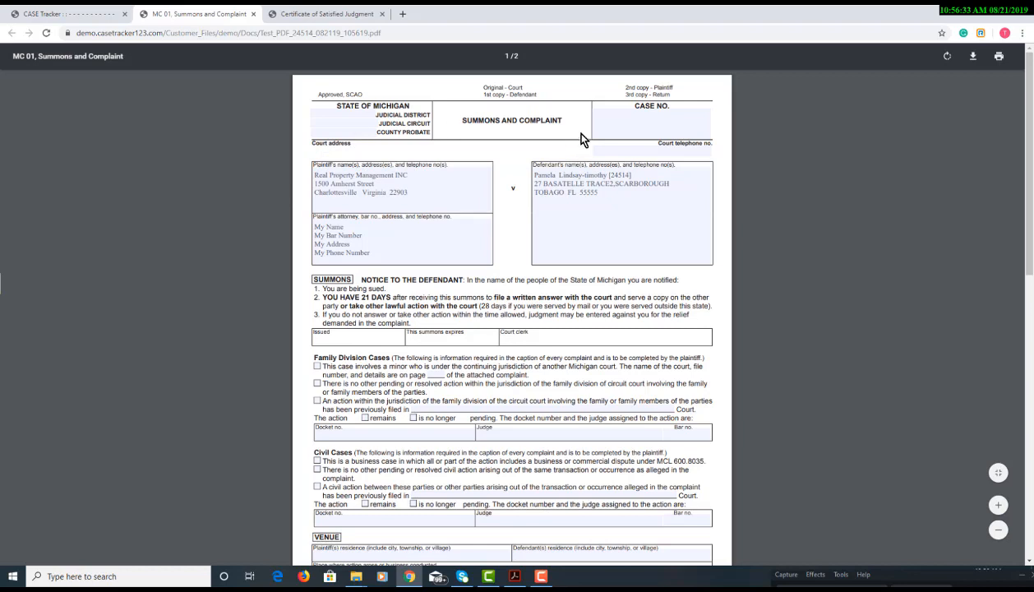
Inspect the defendant name and address text, then return to the CASE Tracker claim page
{"action": "left_click", "coordinate": [606, 194]}
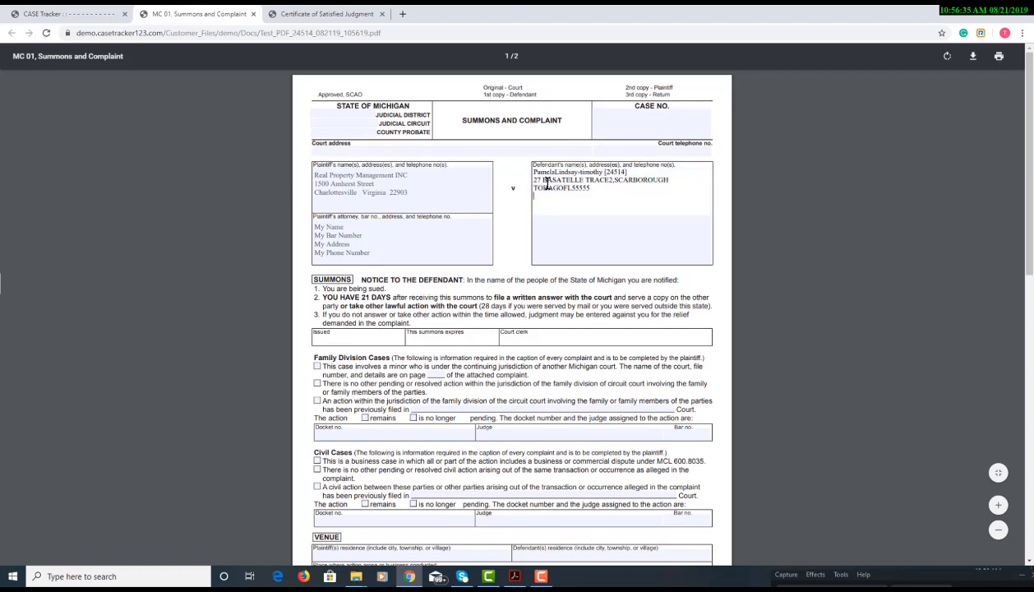
{"action": "left_click_drag", "start_coordinate": [599, 197], "coordinate": [513, 166]}
{"action": "left_click", "coordinate": [609, 243]}
{"action": "key", "text": "ctrl+shift+Tab"}
{"action": "scroll", "coordinate": [196, 254], "scroll_direction": "up", "scroll_amount": 20}
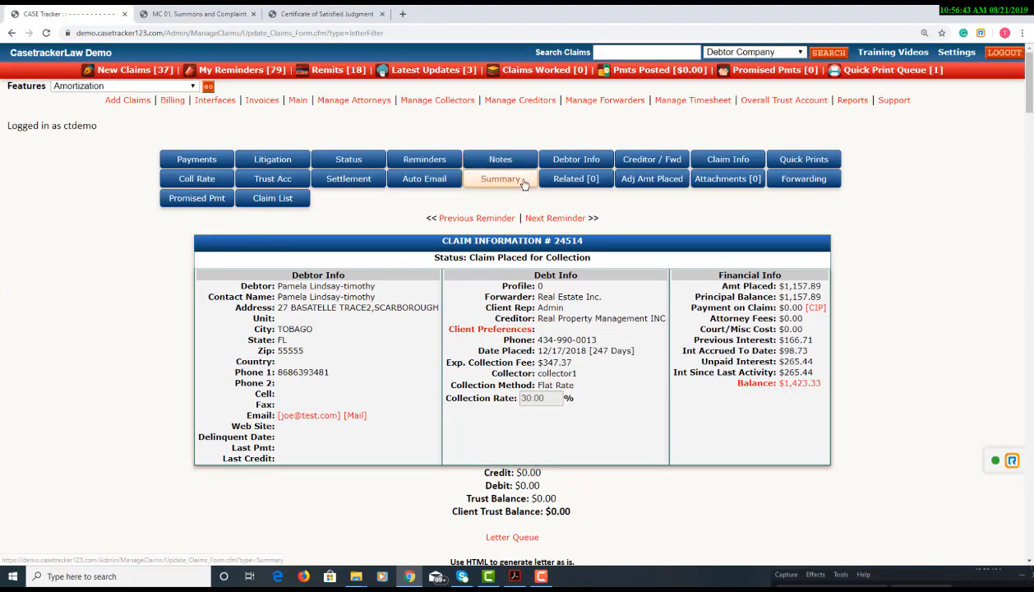
Enter Case No 12345 in claim 24514's Litigation information and Update it
{"action": "left_click", "coordinate": [272, 159]}
{"action": "scroll", "coordinate": [247, 333], "scroll_direction": "down", "scroll_amount": 10}
{"action": "scroll", "coordinate": [247, 333], "scroll_direction": "up", "scroll_amount": 5}
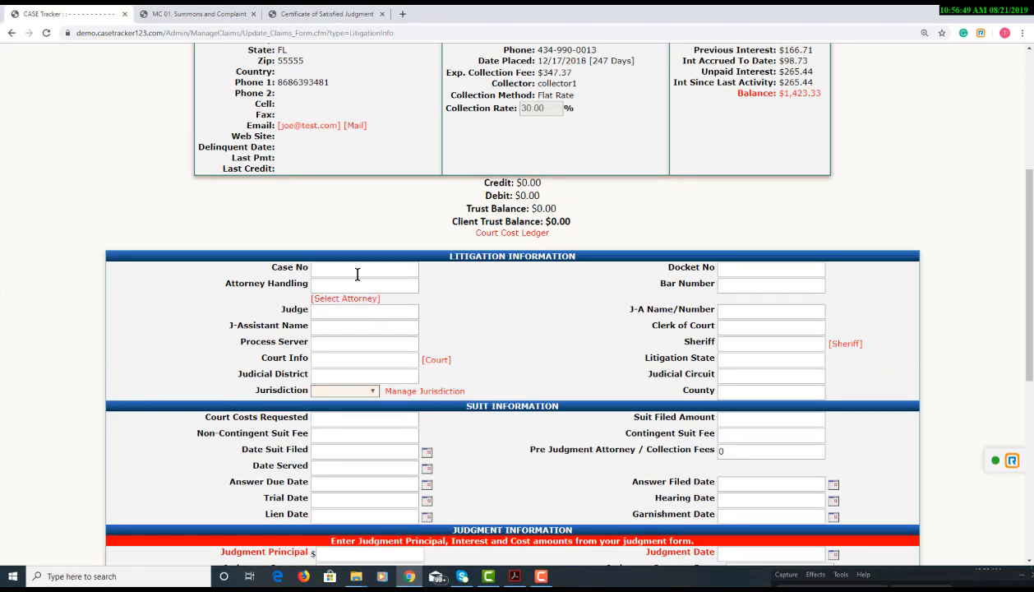
{"action": "left_click", "coordinate": [354, 269]}
{"action": "scroll", "coordinate": [497, 317], "scroll_direction": "down", "scroll_amount": 3}
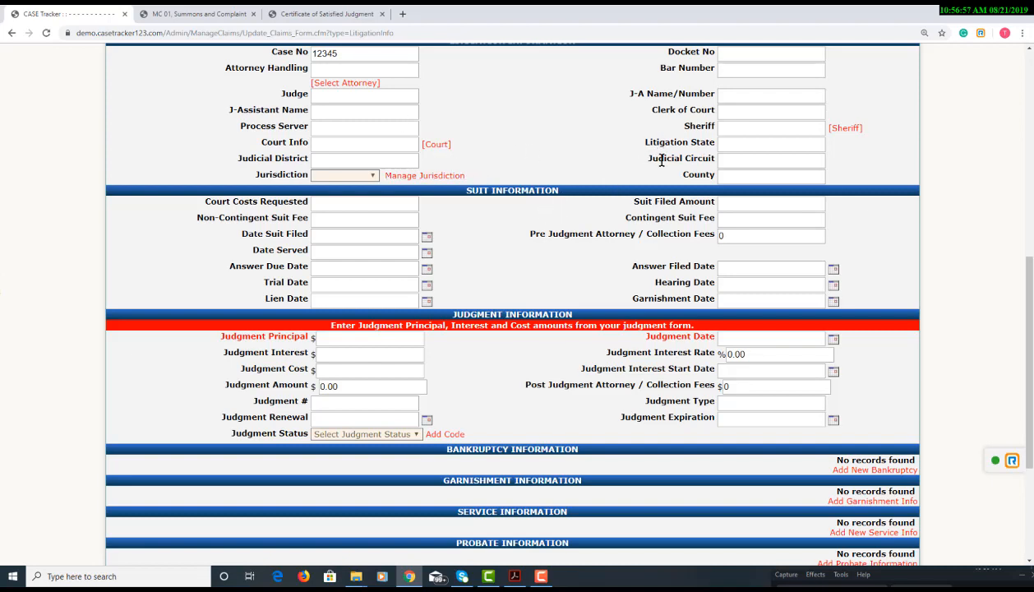
{"action": "scroll", "coordinate": [504, 263], "scroll_direction": "down", "scroll_amount": 3}
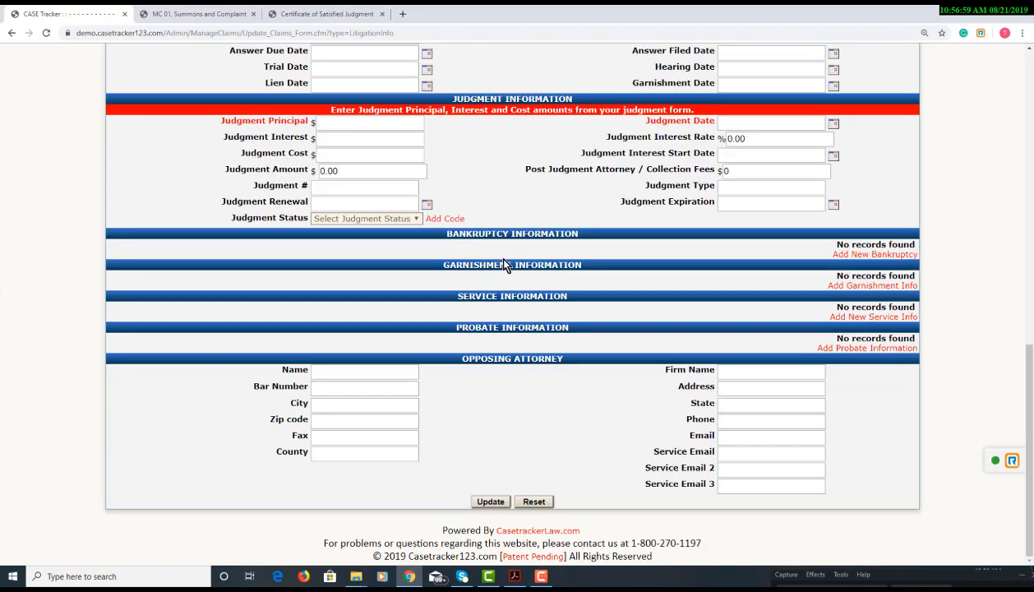
{"action": "left_click", "coordinate": [487, 499]}
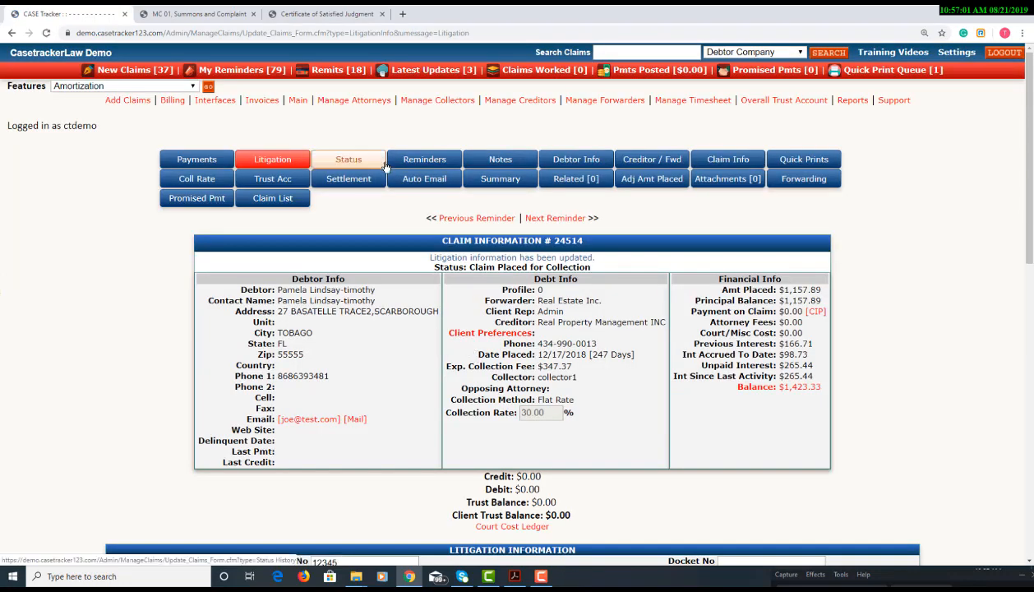
{"action": "scroll", "coordinate": [492, 353], "scroll_direction": "down", "scroll_amount": 5}
{"action": "scroll", "coordinate": [493, 356], "scroll_direction": "up", "scroll_amount": 5}
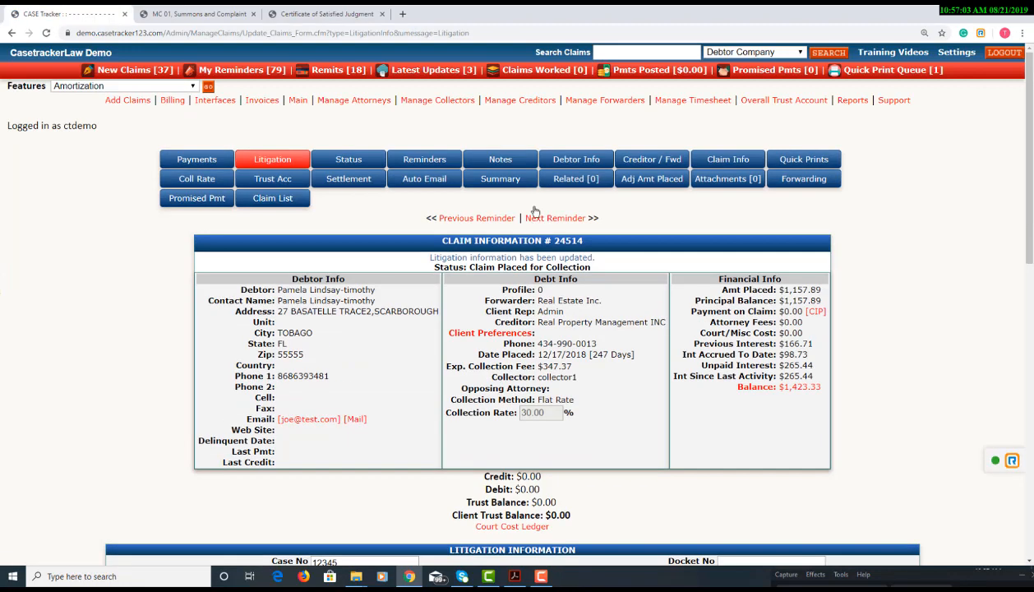
Regenerate Test PDF from Quick Prints and check its court address and Judicial District fields
{"action": "left_click", "coordinate": [786, 164]}
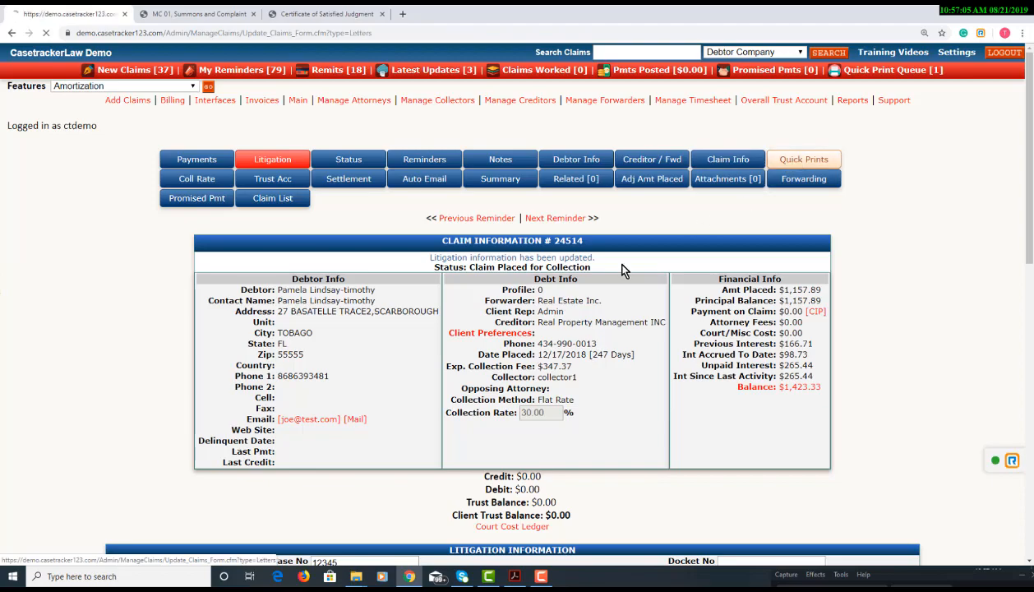
{"action": "scroll", "coordinate": [354, 478], "scroll_direction": "down", "scroll_amount": 2}
{"action": "left_click", "coordinate": [513, 461]}
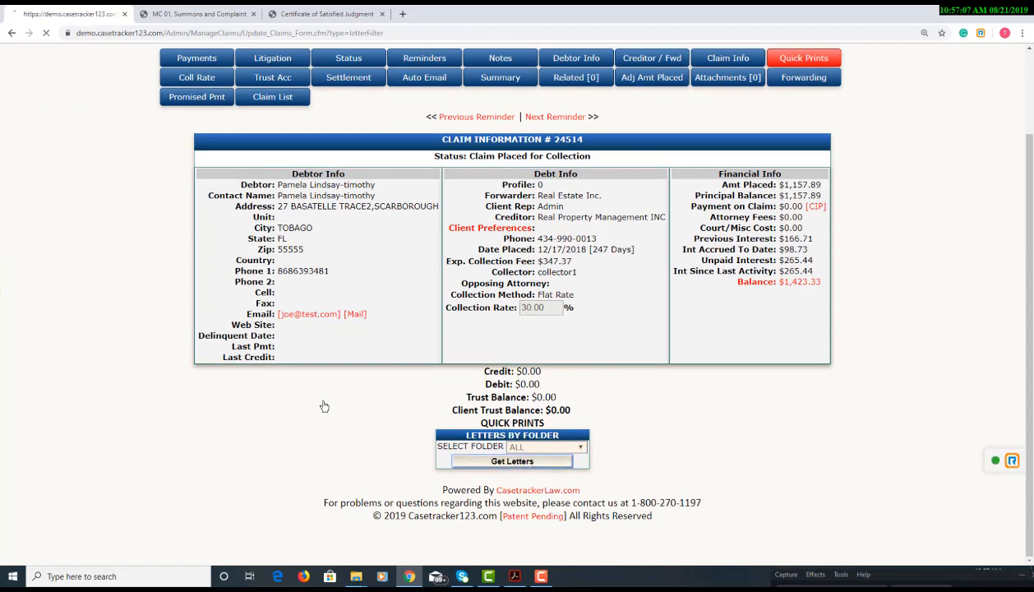
{"action": "scroll", "coordinate": [323, 395], "scroll_direction": "down", "scroll_amount": 15}
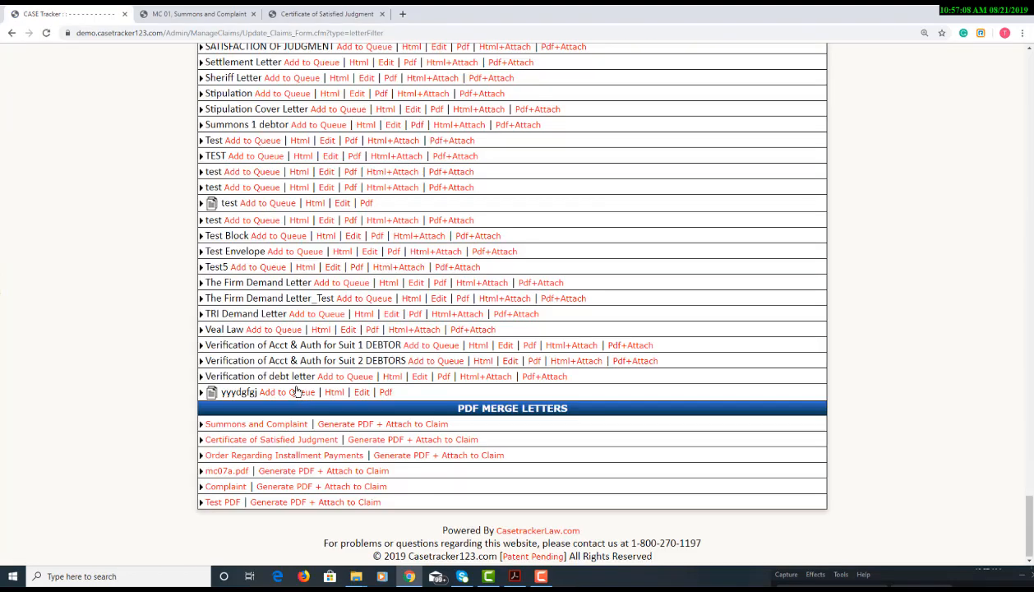
{"action": "left_click", "coordinate": [222, 503]}
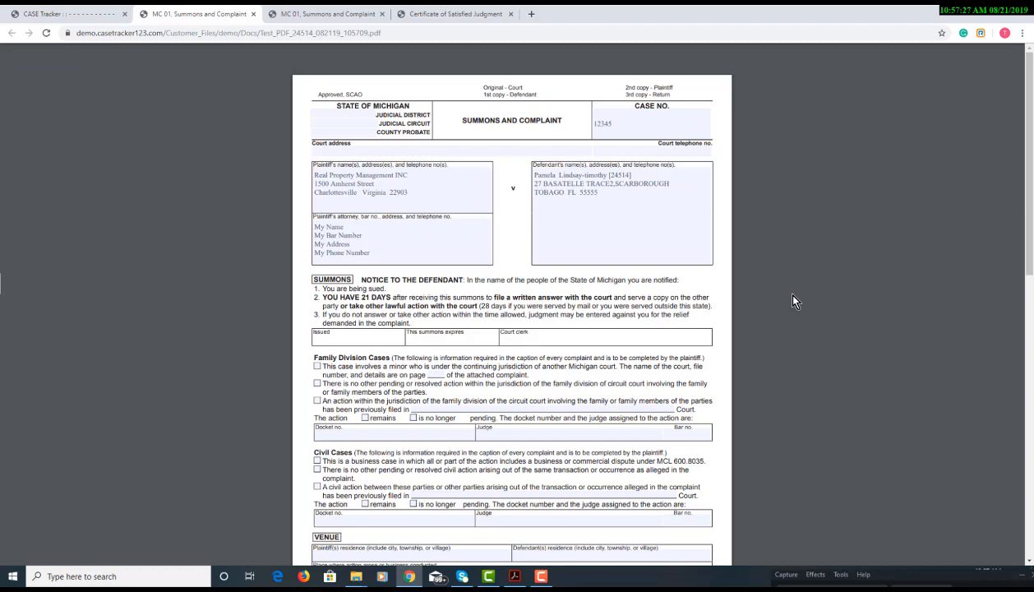
{"action": "left_click", "coordinate": [415, 150]}
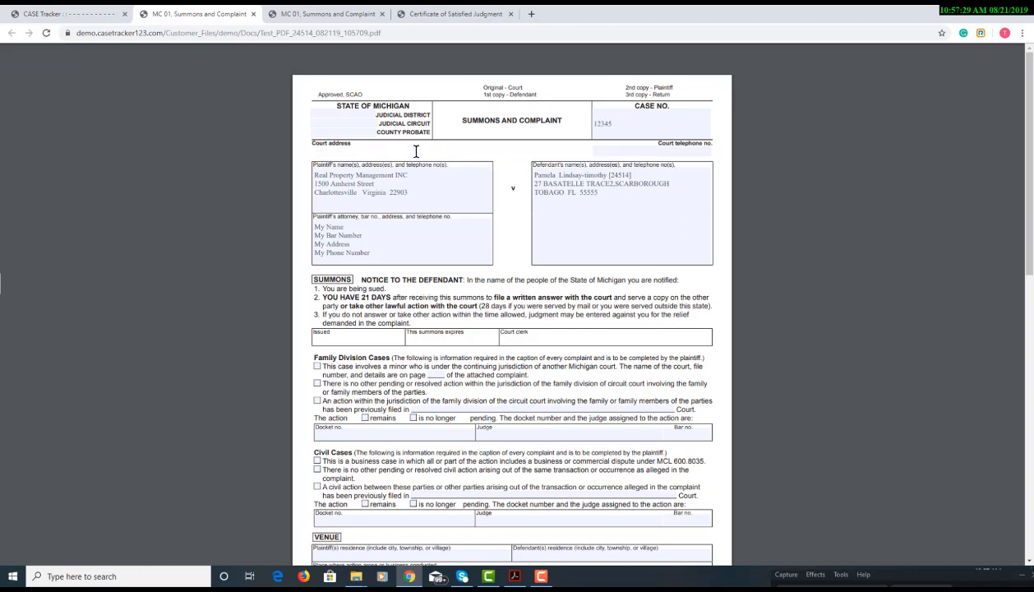
{"action": "left_click", "coordinate": [367, 111]}
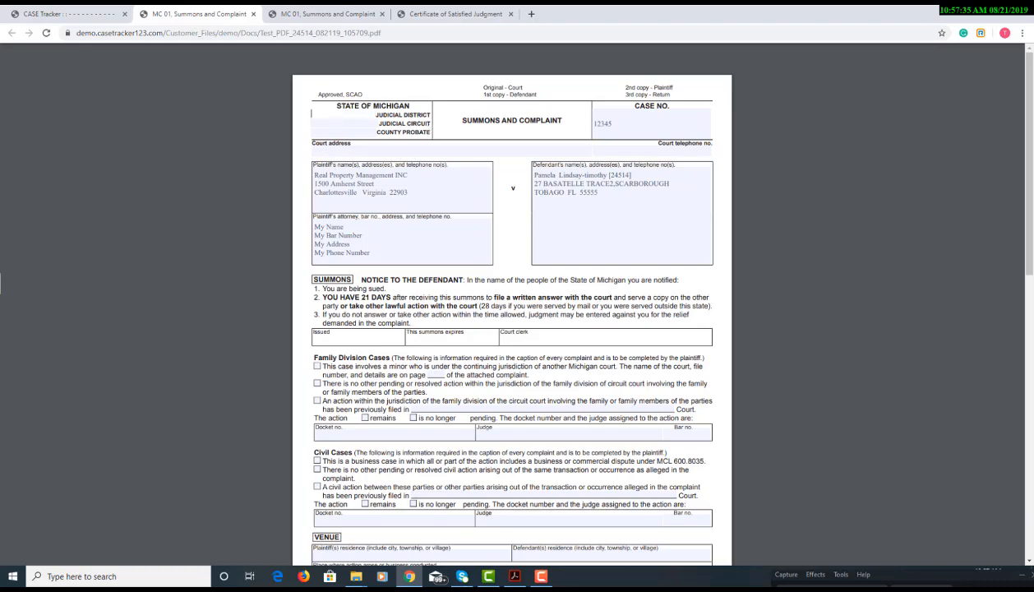
In Acrobat's Prepare Form view of test_wizard.pdf, inspect the disno and test_pname fields
{"action": "key", "text": "alt+Tab"}
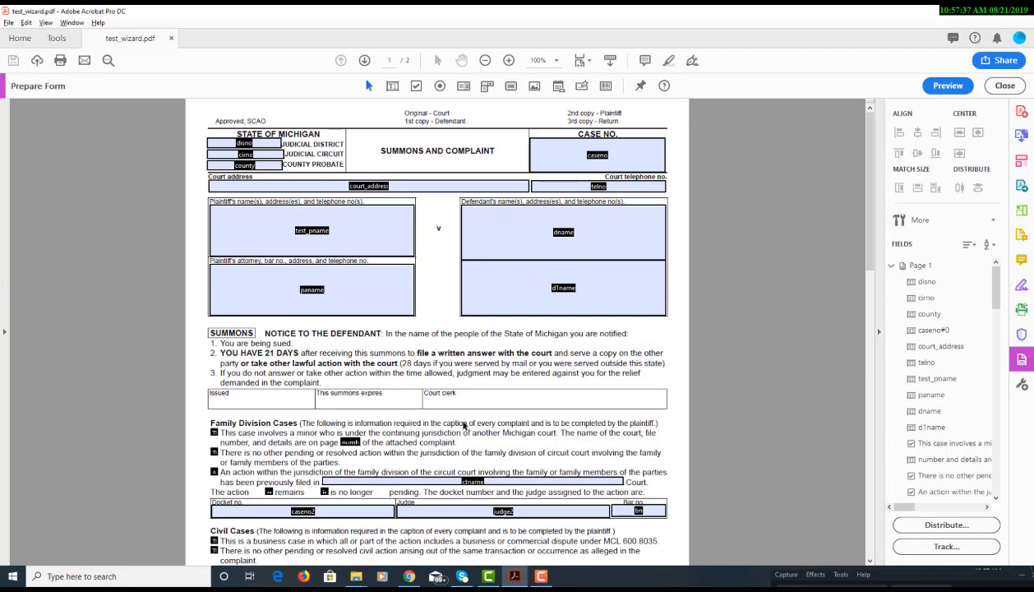
{"action": "left_click", "coordinate": [263, 146]}
{"action": "left_click", "coordinate": [336, 148]}
{"action": "left_click", "coordinate": [258, 254]}
Return to the claim's letter list in the CASE Tracker Chrome tab
{"action": "key", "text": "alt+Tab"}
{"action": "key", "text": "ctrl+shift+Tab"}
{"action": "scroll", "coordinate": [559, 226], "scroll_direction": "up", "scroll_amount": 10}
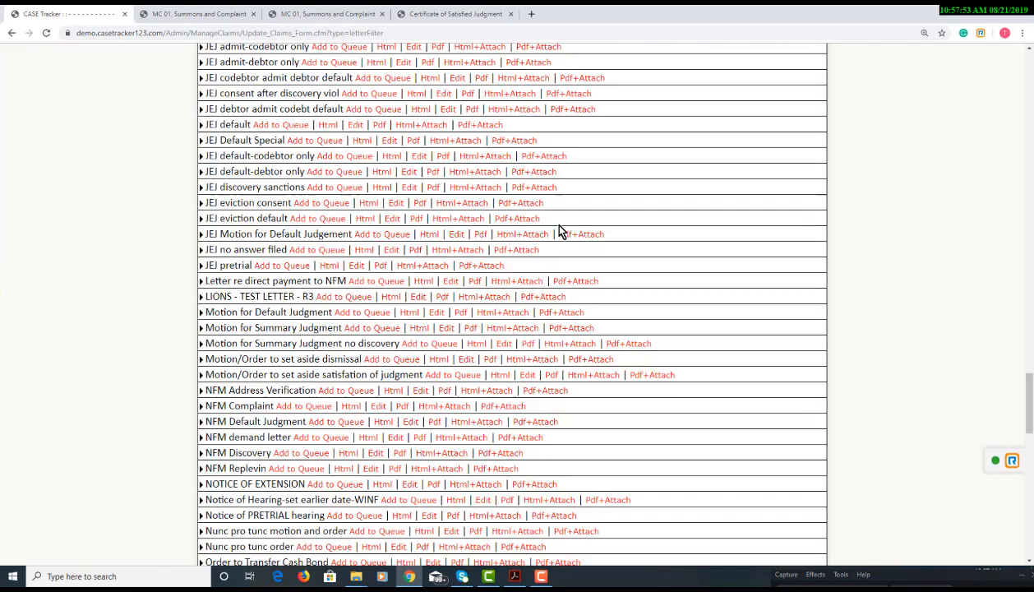
Go to the settings page and open the PDF Wizard settings
{"action": "scroll", "coordinate": [560, 232], "scroll_direction": "up", "scroll_amount": 10}
{"action": "left_click", "coordinate": [957, 51]}
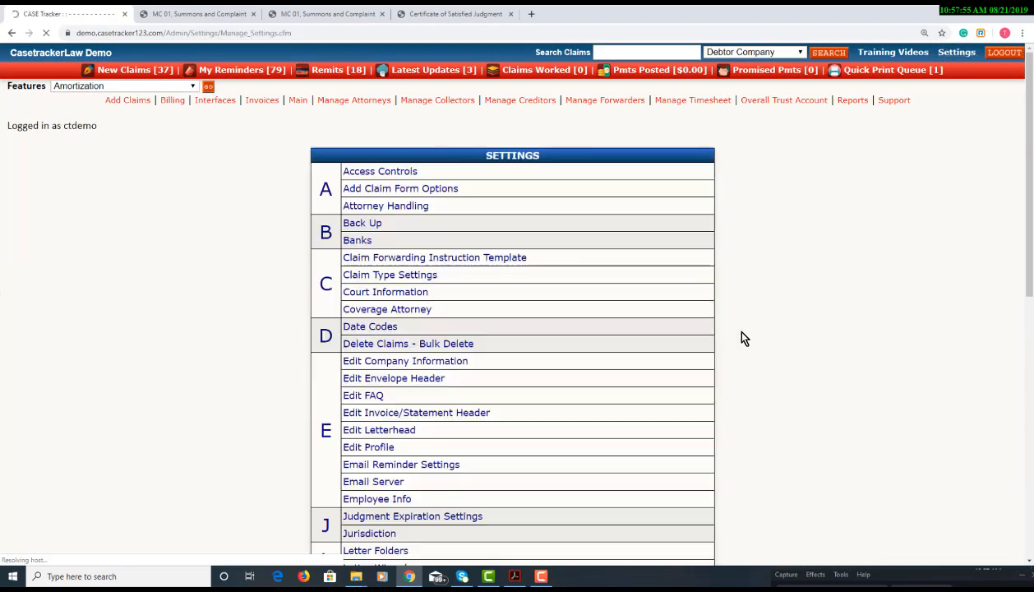
{"action": "scroll", "coordinate": [724, 333], "scroll_direction": "down", "scroll_amount": 10}
{"action": "left_click", "coordinate": [457, 241]}
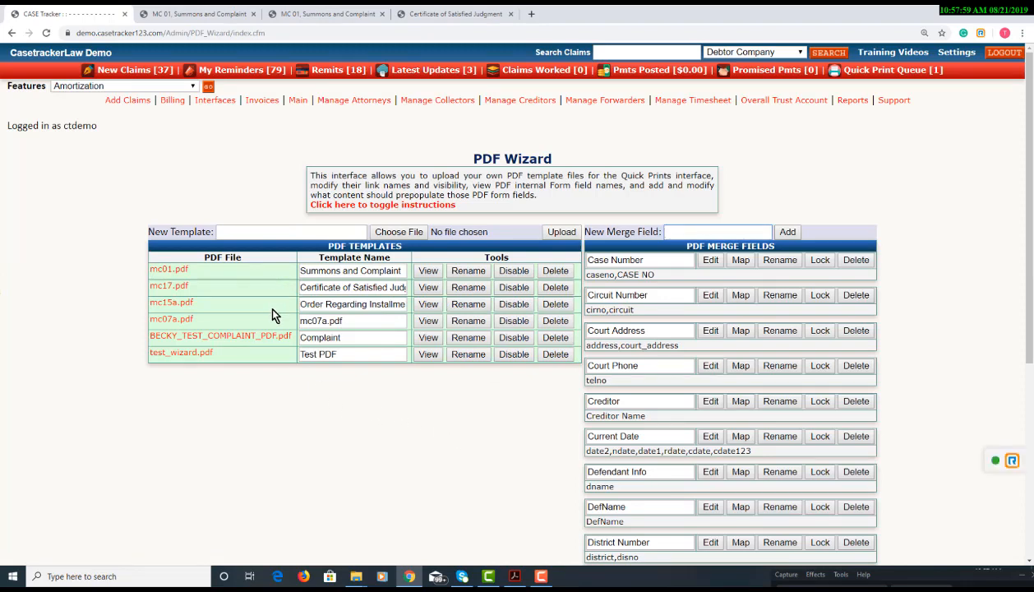
Review the test_wizard.pdf form fields in Acrobat, then come back to the PDF Wizard page
{"action": "key", "text": "alt+Tab"}
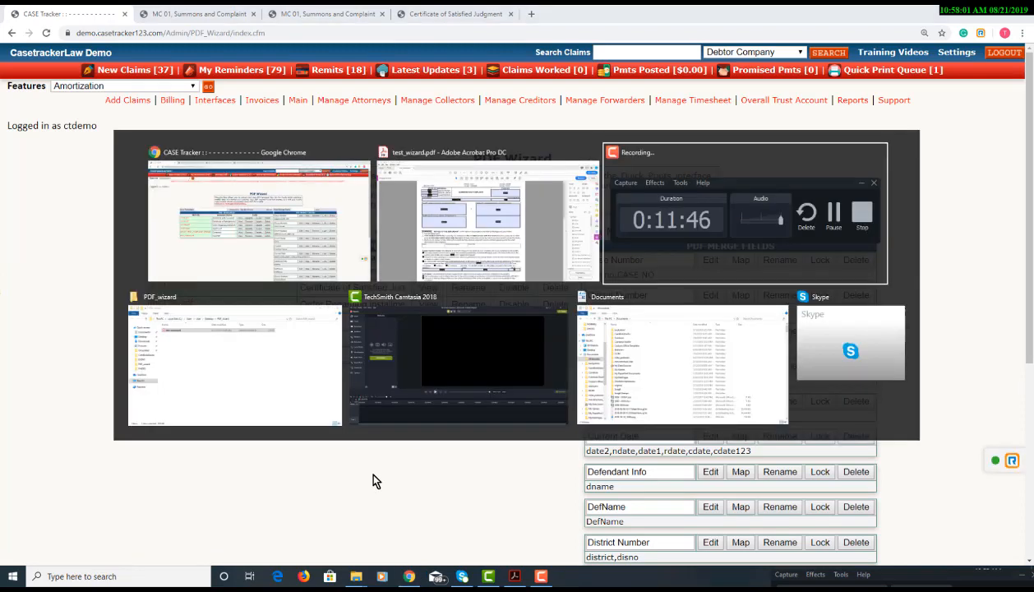
{"action": "key", "text": "alt+Tab"}
{"action": "key", "text": "alt+Tab"}
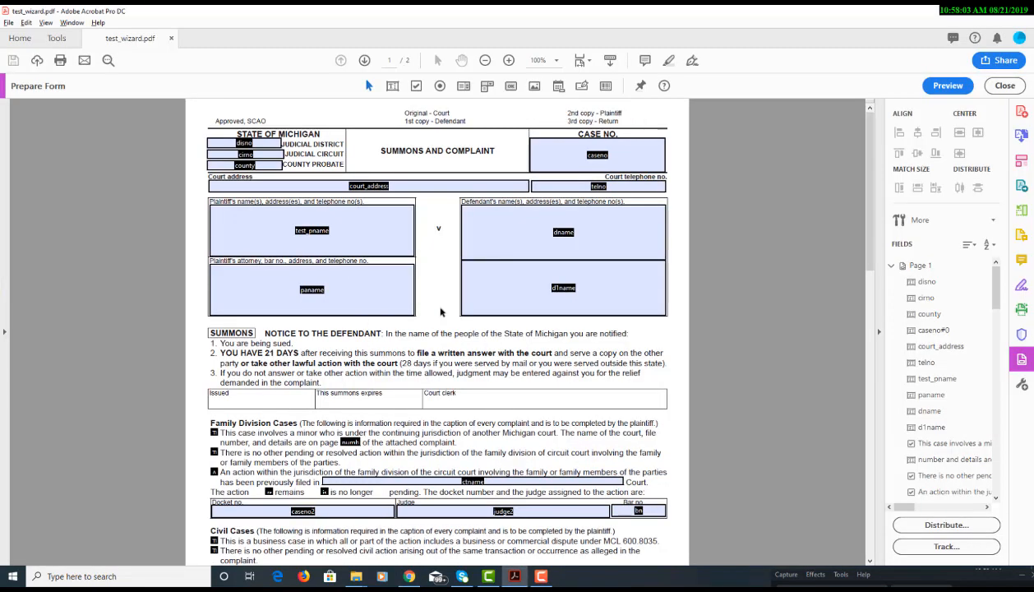
{"action": "scroll", "coordinate": [700, 410], "scroll_direction": "down", "scroll_amount": 3}
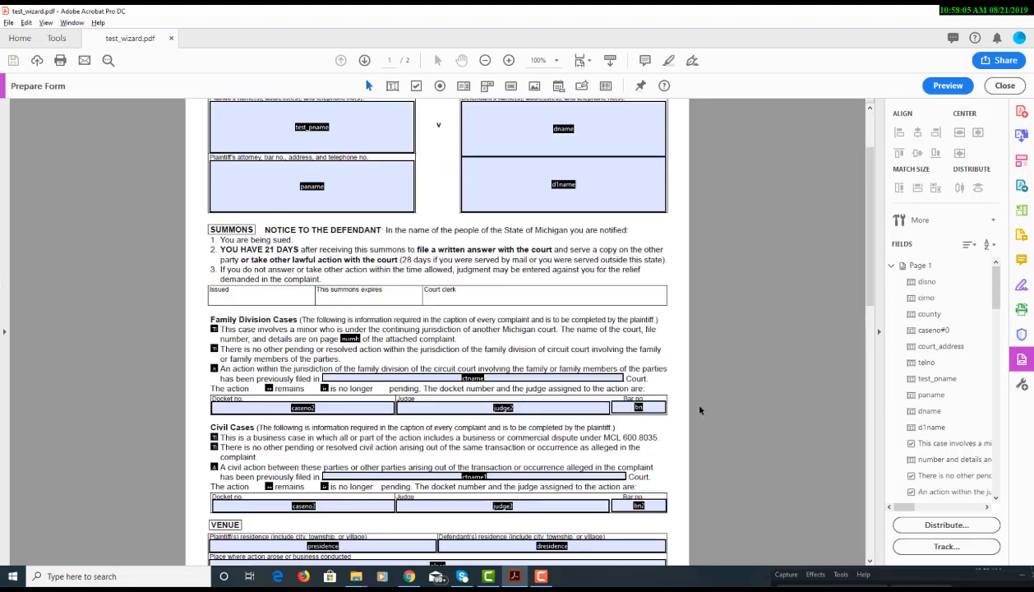
{"action": "scroll", "coordinate": [700, 410], "scroll_direction": "down", "scroll_amount": 6}
{"action": "scroll", "coordinate": [700, 409], "scroll_direction": "up", "scroll_amount": 9}
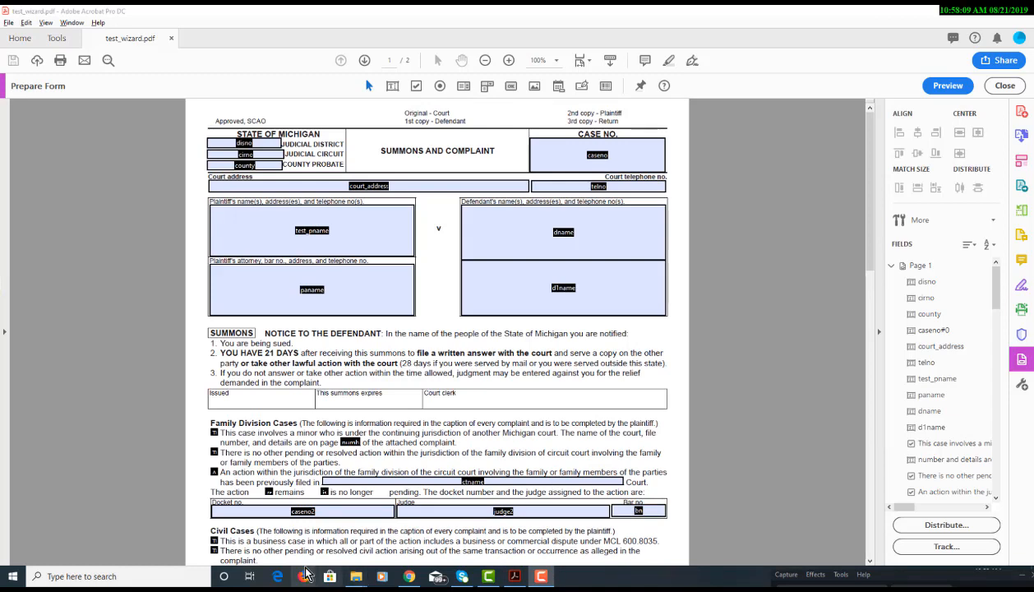
{"action": "key", "text": "alt+Tab"}
{"action": "key", "text": "alt+Tab"}
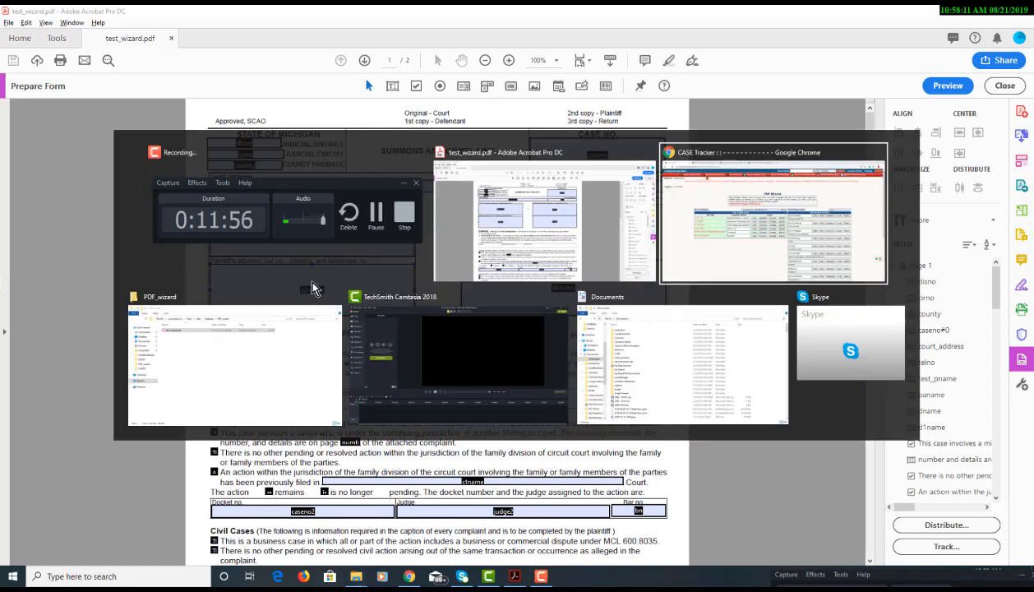
Open the Plaintiff Info merge field's editor, showing its creditor name and address placeholders
{"action": "scroll", "coordinate": [560, 337], "scroll_direction": "down", "scroll_amount": 3}
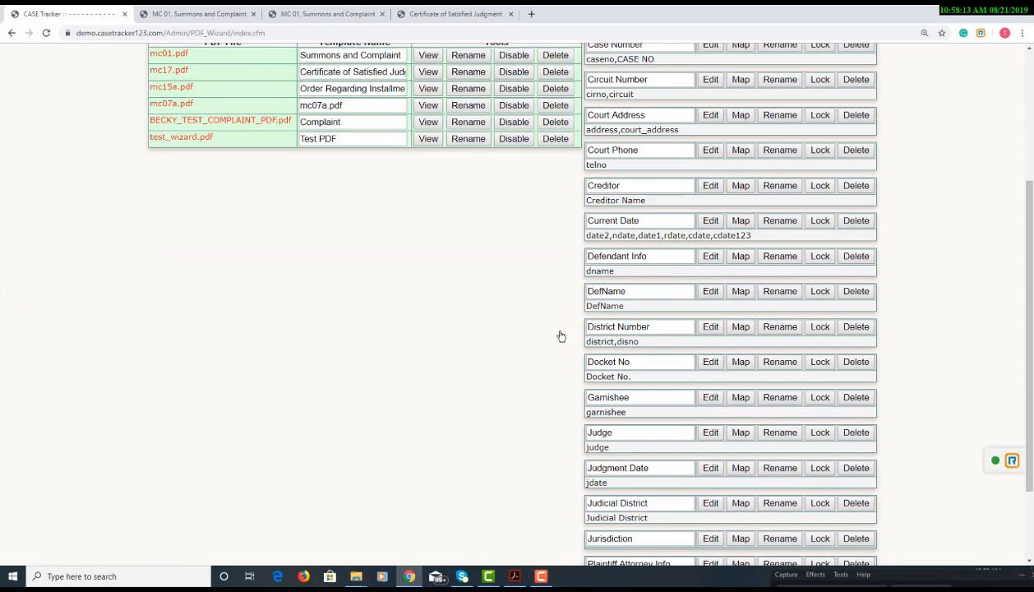
{"action": "scroll", "coordinate": [561, 336], "scroll_direction": "down", "scroll_amount": 3}
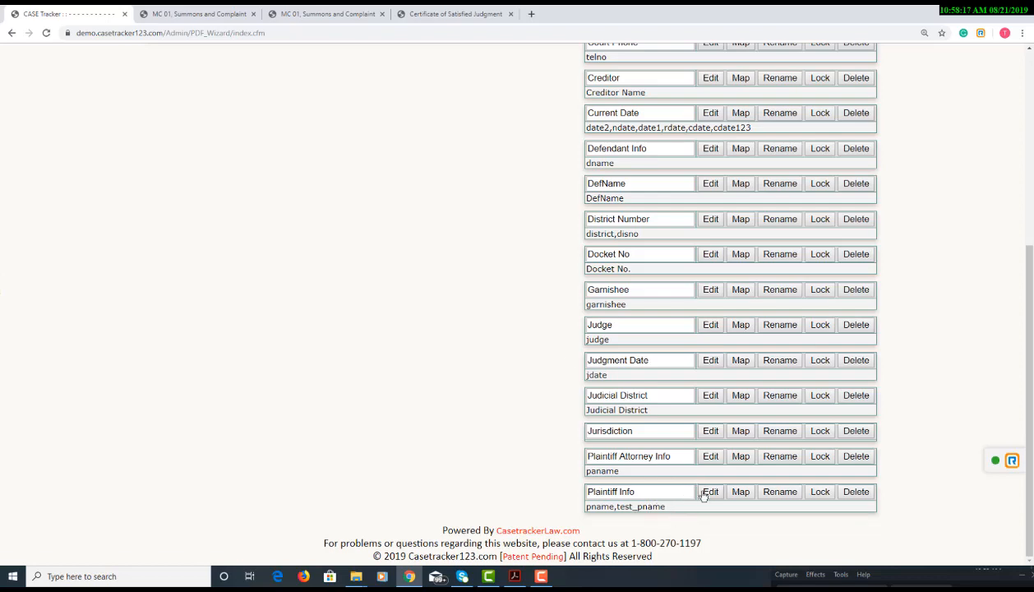
{"action": "left_click", "coordinate": [707, 493]}
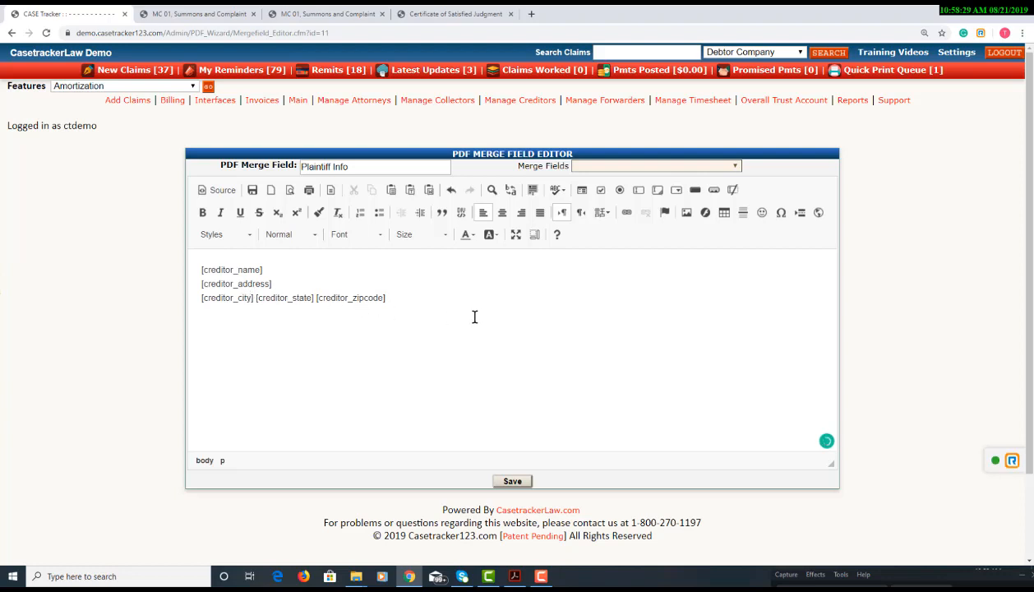
Save a 'Test PDF wizard' line in Plaintiff Info, close old PDF tabs, and show New Claims
{"action": "type", "text": "est p"}
{"action": "left_click", "coordinate": [495, 481]}
{"action": "key", "text": "ctrl+shift+Tab"}
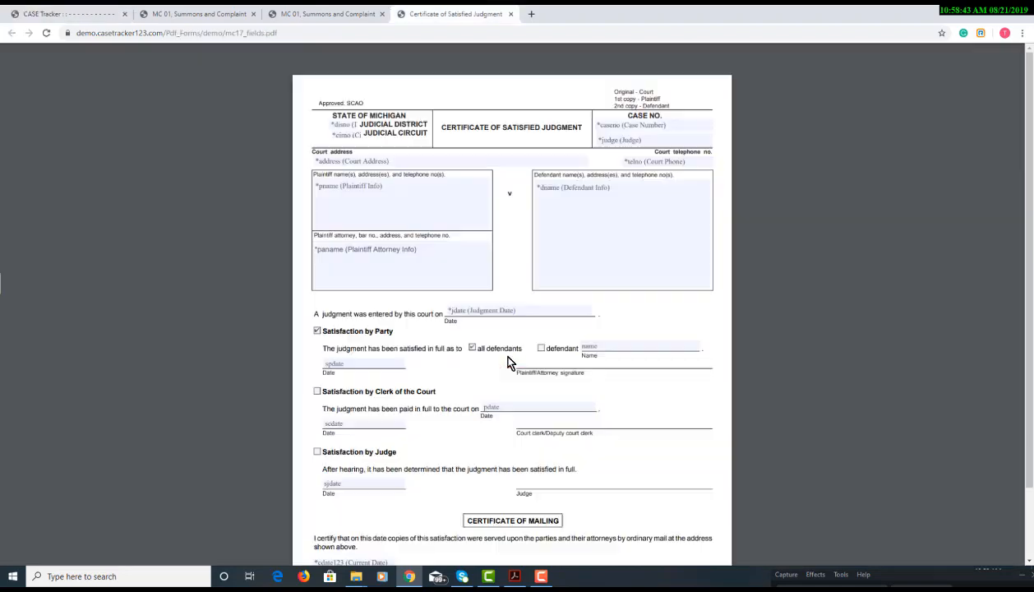
{"action": "key", "text": "ctrl+shift+Tab"}
{"action": "key", "text": "ctrl+shift+Tab"}
{"action": "key", "text": "ctrl+Tab"}
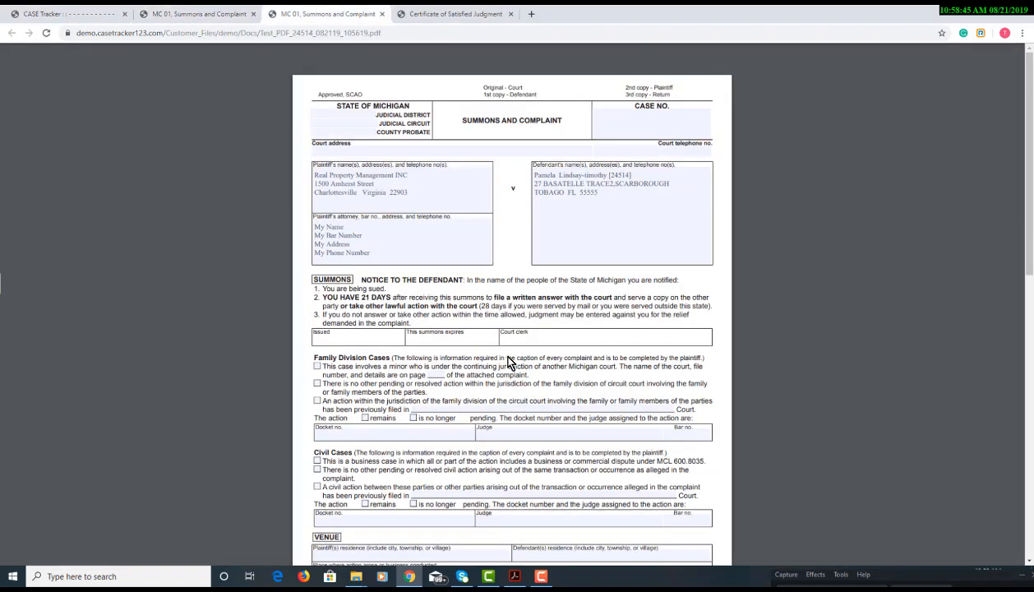
{"action": "key", "text": "ctrl+w"}
{"action": "key", "text": "ctrl+w"}
{"action": "key", "text": "ctrl+w"}
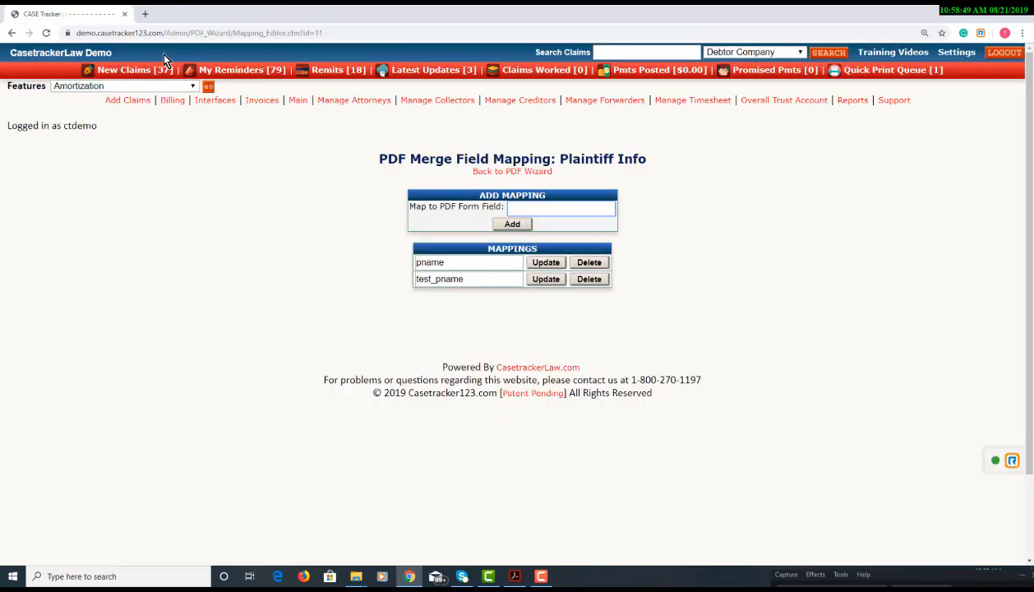
{"action": "left_click", "coordinate": [162, 71]}
{"action": "scroll", "coordinate": [191, 343], "scroll_direction": "down", "scroll_amount": 5}
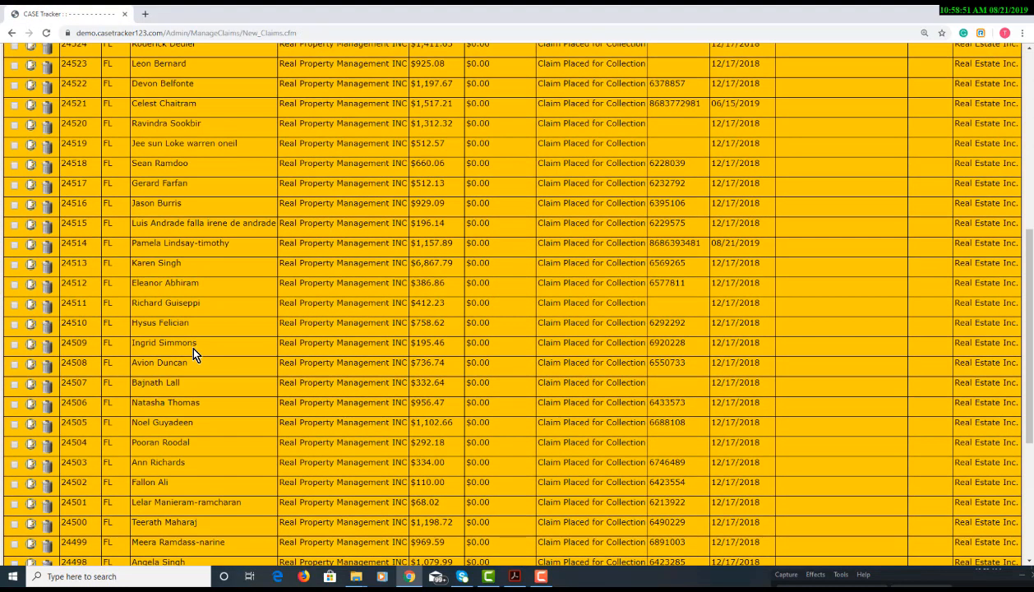
Generate the Test PDF merge letter from a claim's Quick Prints letters
{"action": "left_click", "coordinate": [27, 285]}
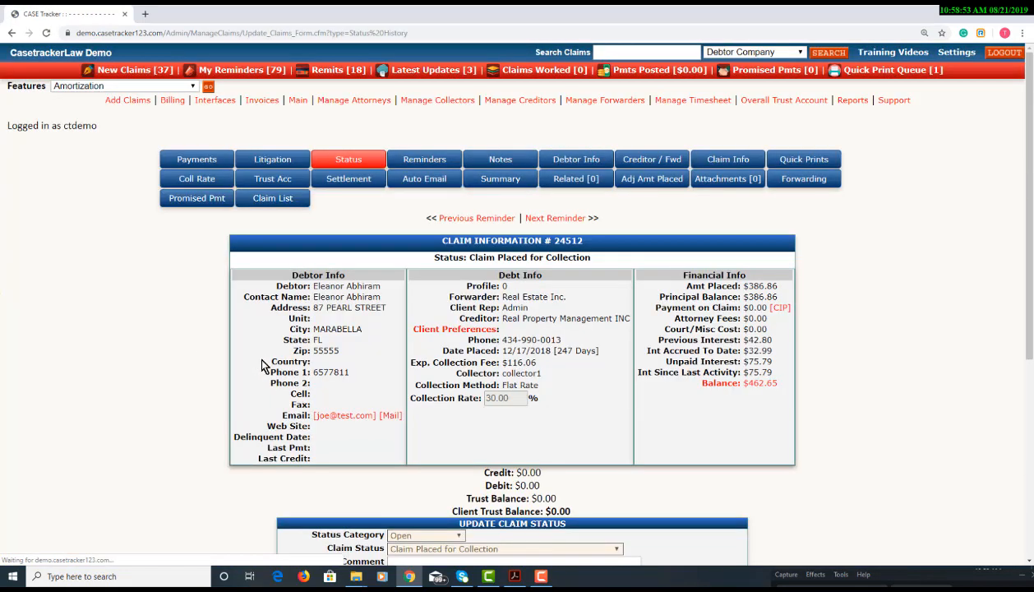
{"action": "left_click", "coordinate": [777, 158]}
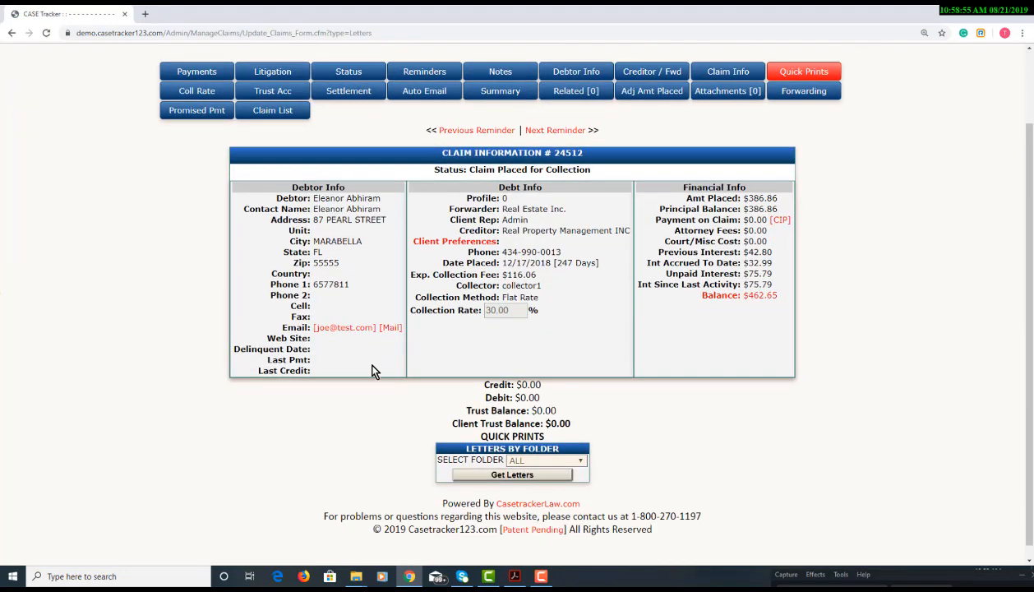
{"action": "scroll", "coordinate": [740, 377], "scroll_direction": "down", "scroll_amount": 20}
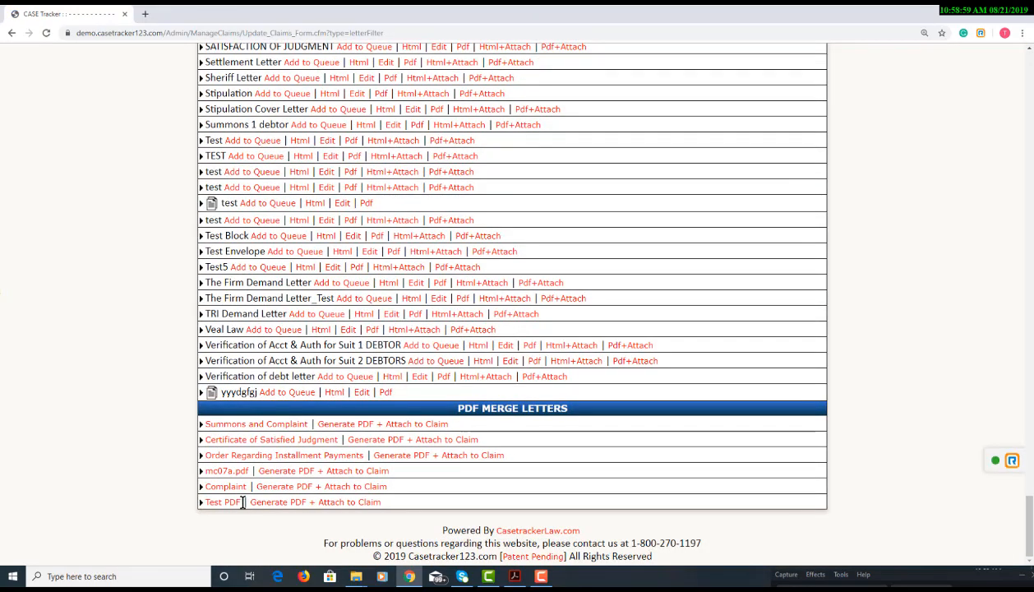
{"action": "left_click", "coordinate": [222, 502]}
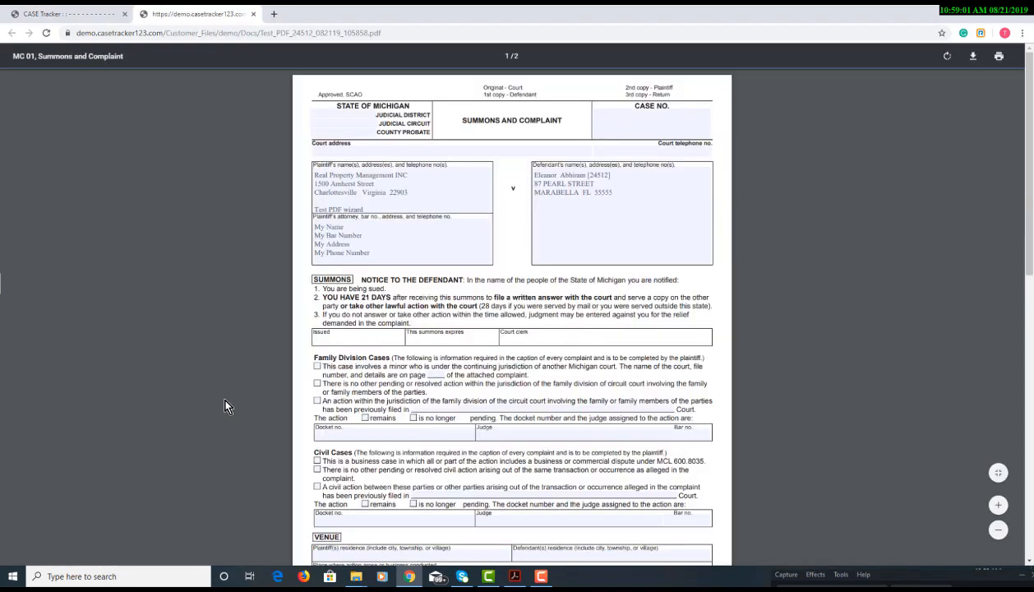
Check that the PDF's plaintiff box now contains the 'Test PDF wizard' line
{"action": "left_click", "coordinate": [332, 210]}
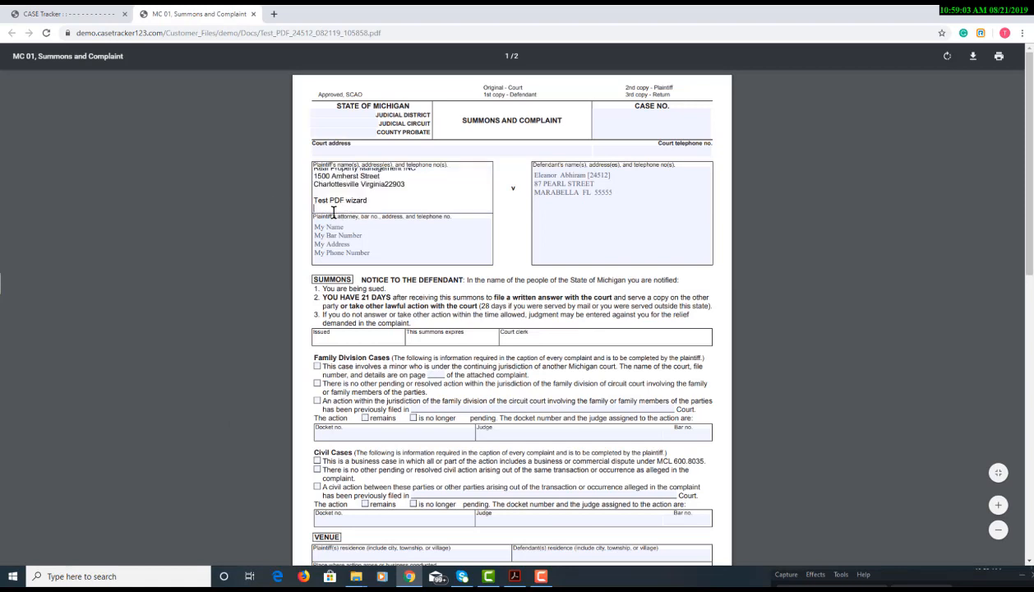
{"action": "double_click", "coordinate": [332, 201]}
{"action": "left_click", "coordinate": [275, 190]}
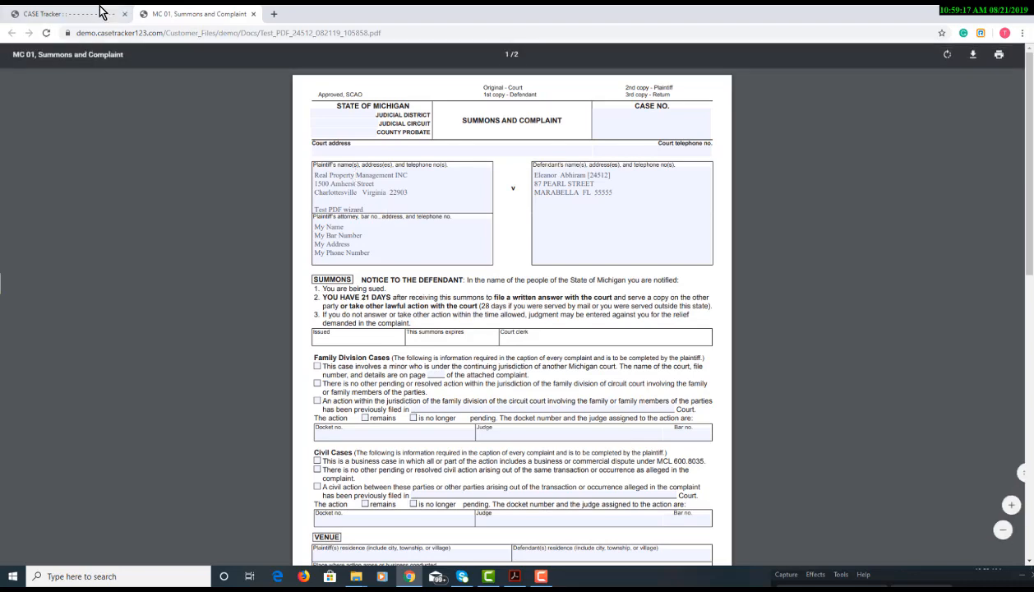
Go back to the CASE Tracker tab and scroll to the top of the claim's information page
{"action": "left_click", "coordinate": [66, 14]}
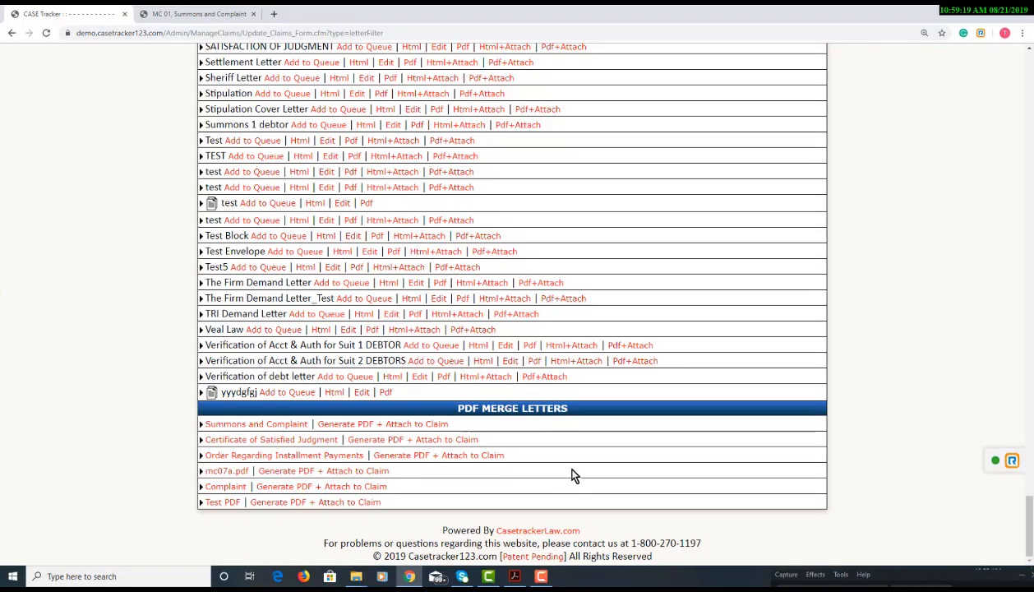
{"action": "scroll", "coordinate": [607, 464], "scroll_direction": "up", "scroll_amount": 15}
{"action": "scroll", "coordinate": [607, 463], "scroll_direction": "up", "scroll_amount": 15}
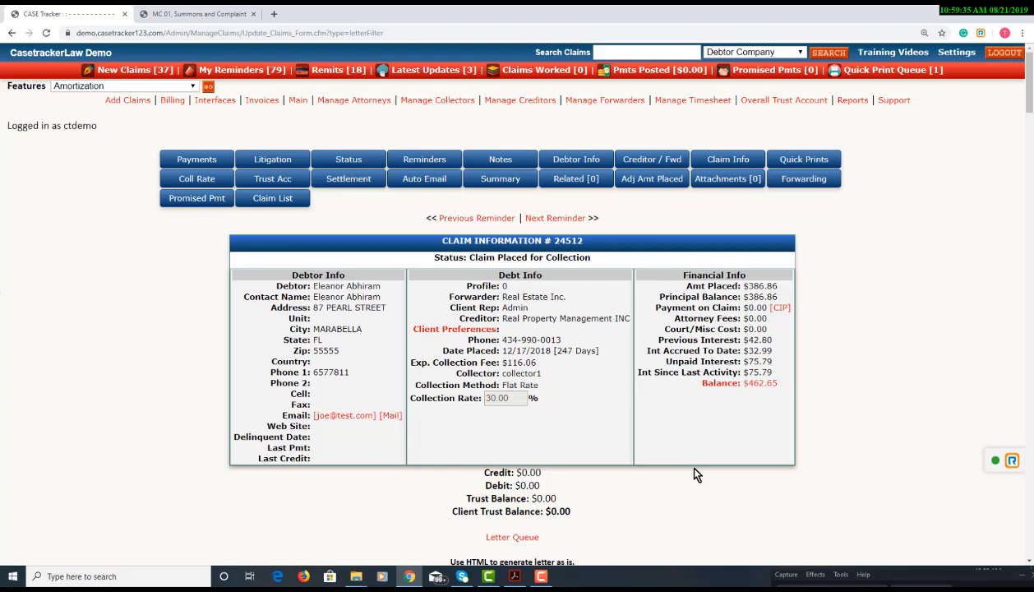
{"action": "key", "text": "alt+Tab"}
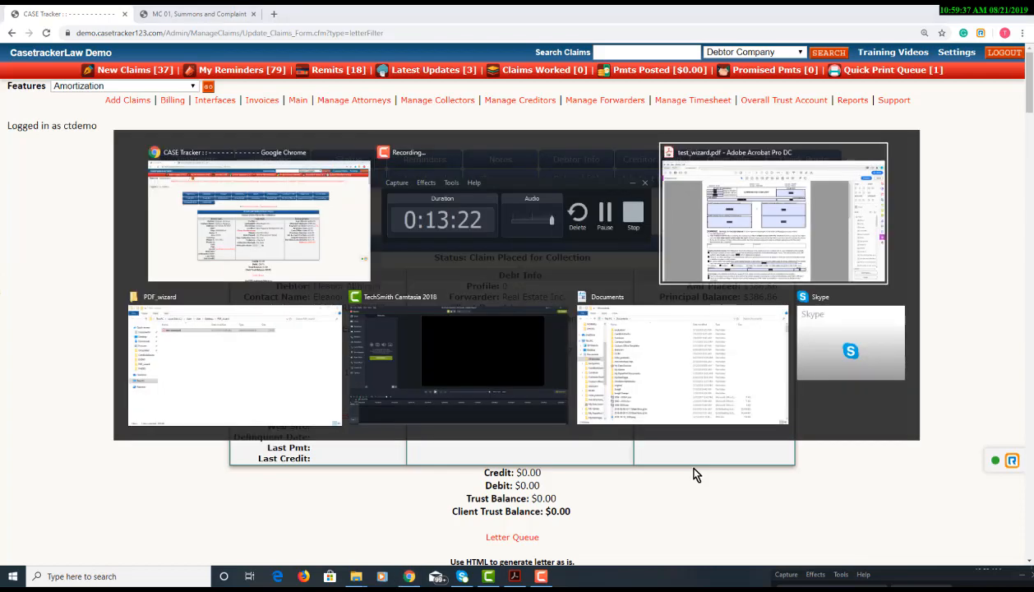
{"action": "left_click", "coordinate": [508, 190]}
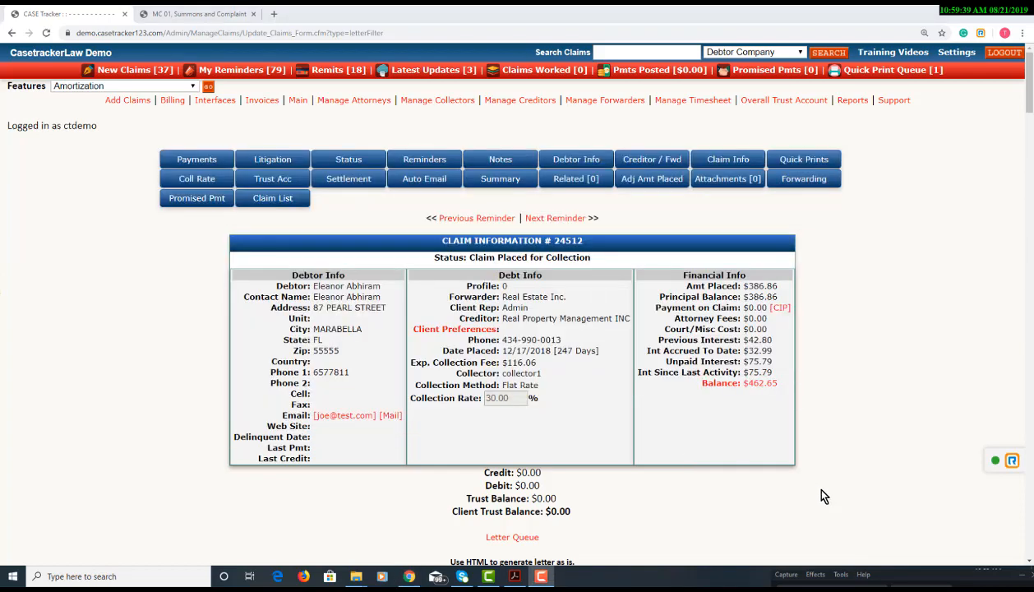
{"action": "key", "text": "alt+Tab"}
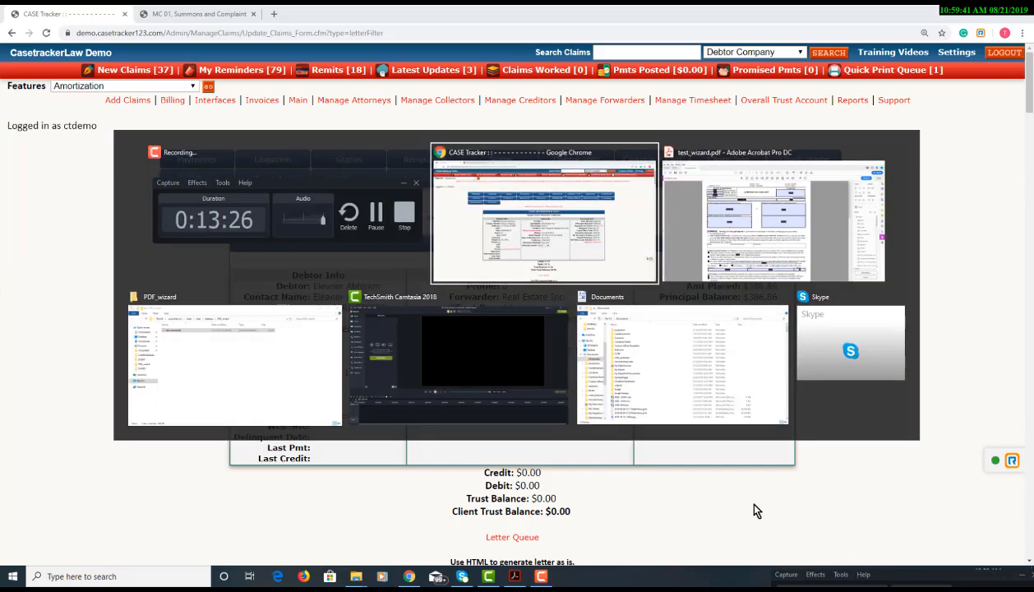
Switch to Acrobat showing test_wizard.pdf with its test_pname and court_address fields
{"action": "key", "text": "alt+Tab"}
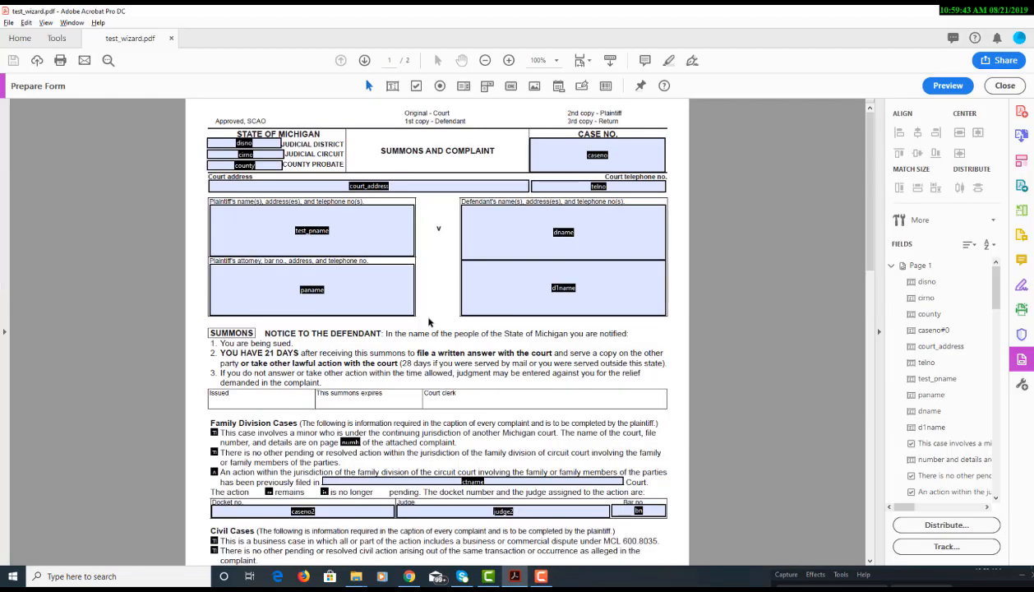
{"action": "key", "text": "alt+Tab"}
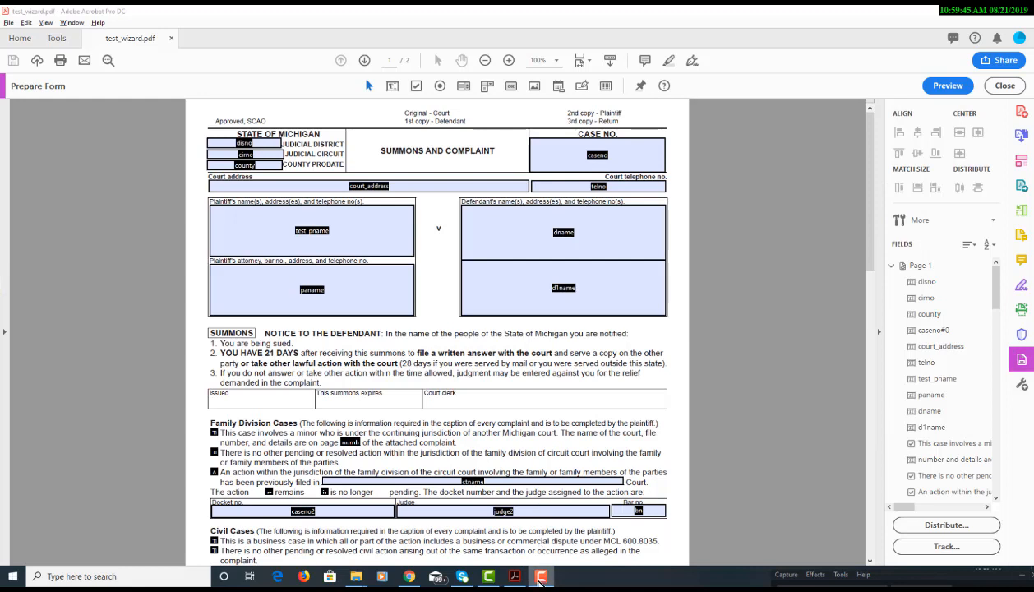